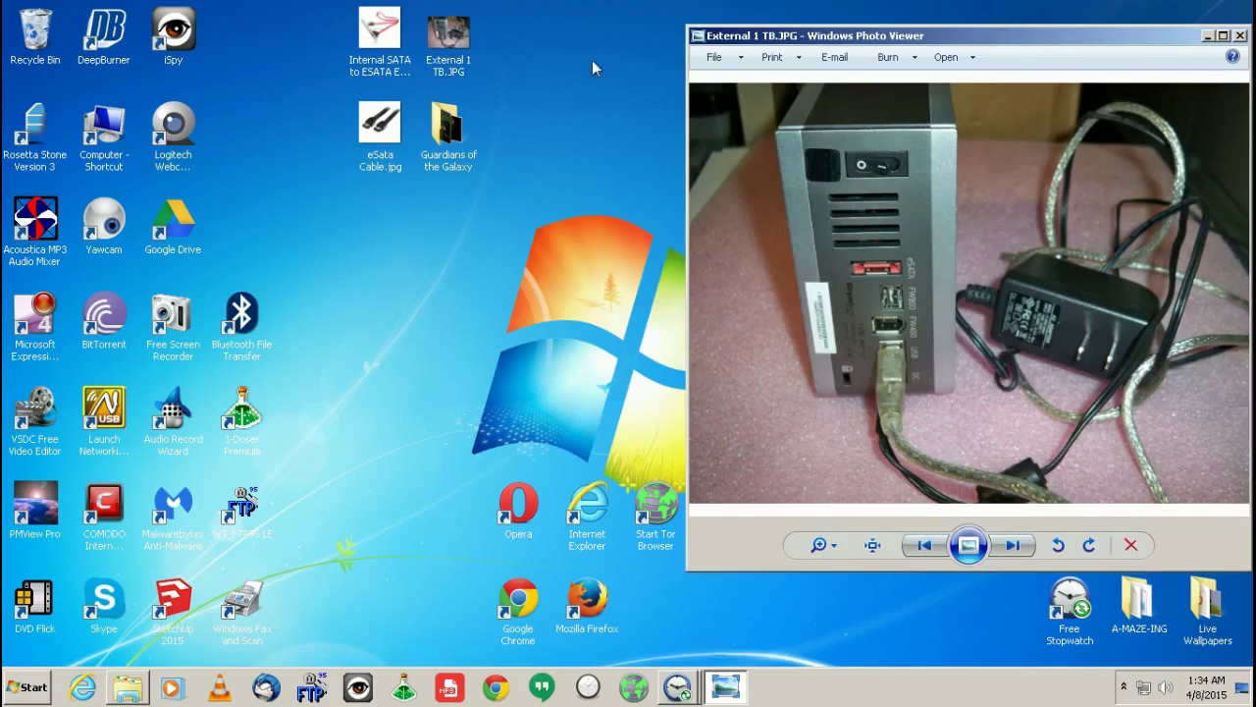
Reposition the external drive photo, then view and close the eSata Cable.jpg photo
left_click_drag(792, 37, 670, 24)
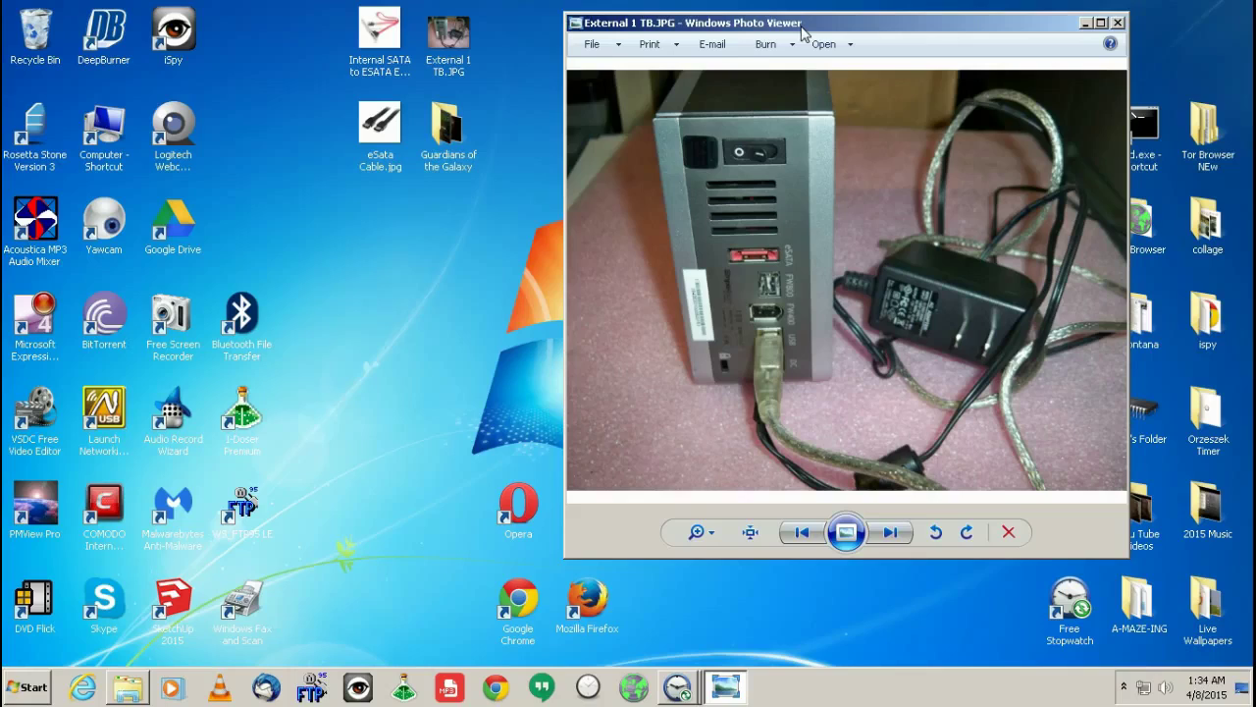
left_click_drag(802, 22, 936, 13)
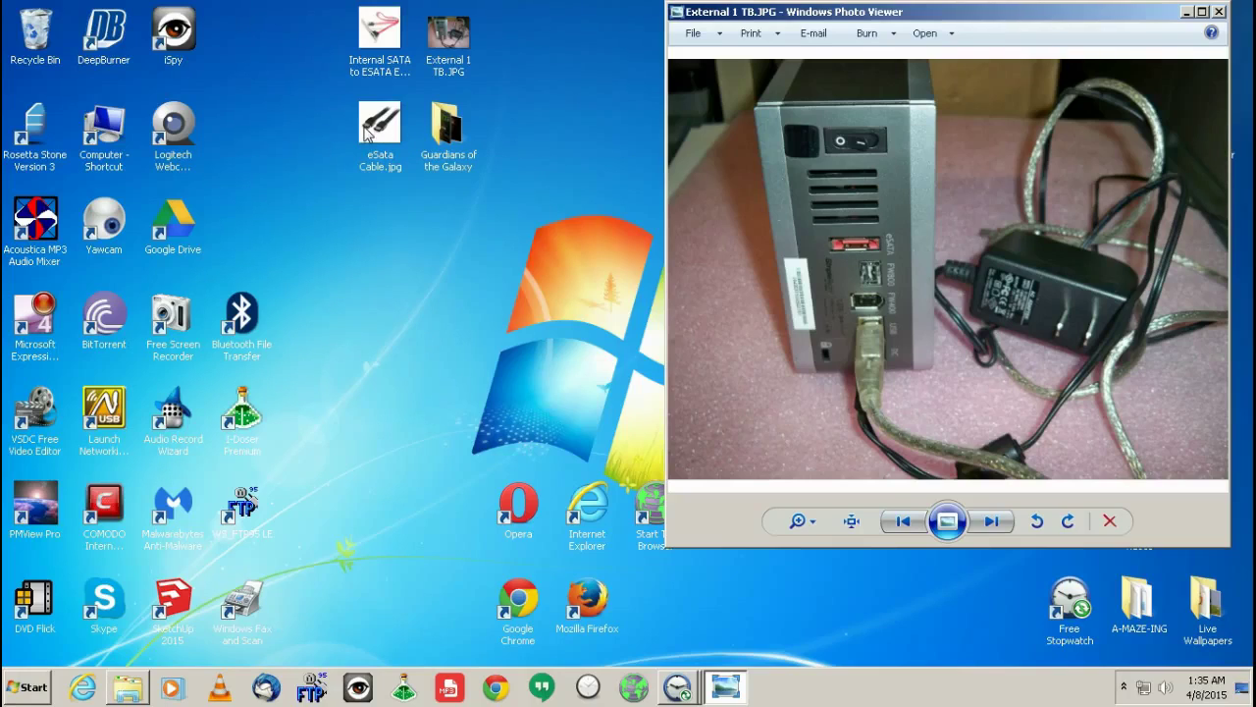
double_click(371, 133)
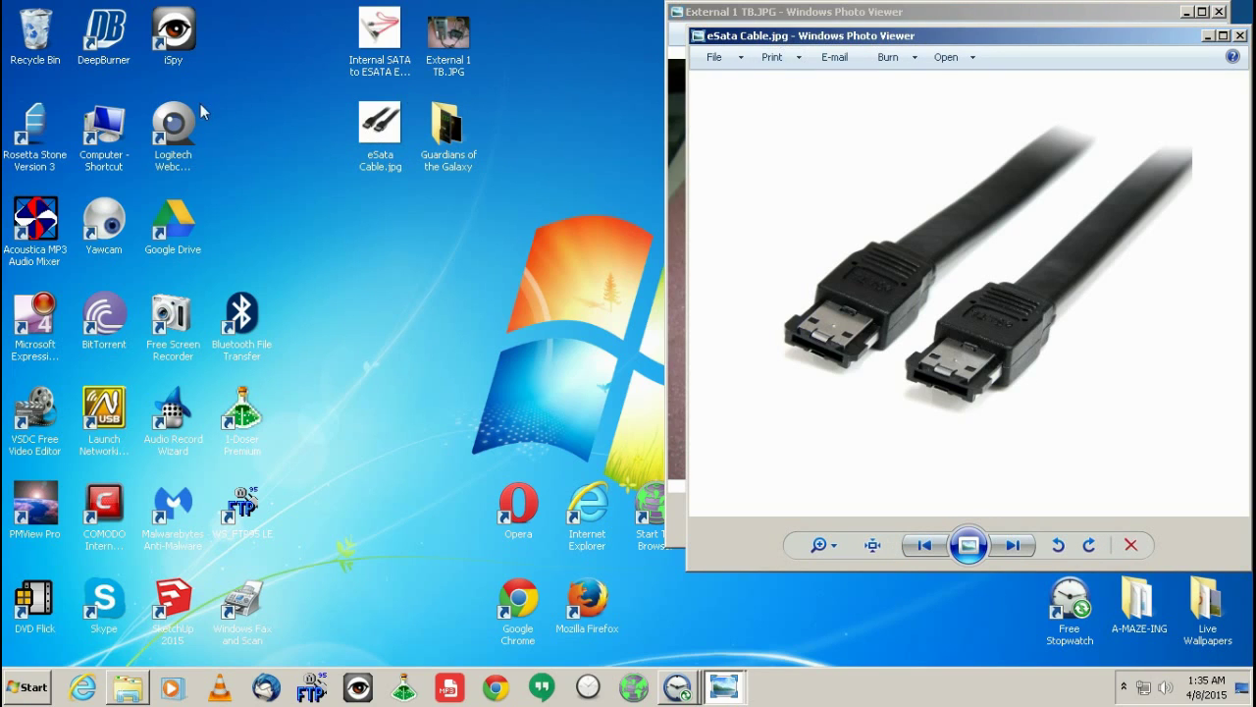
left_click_drag(200, 103, 188, 108)
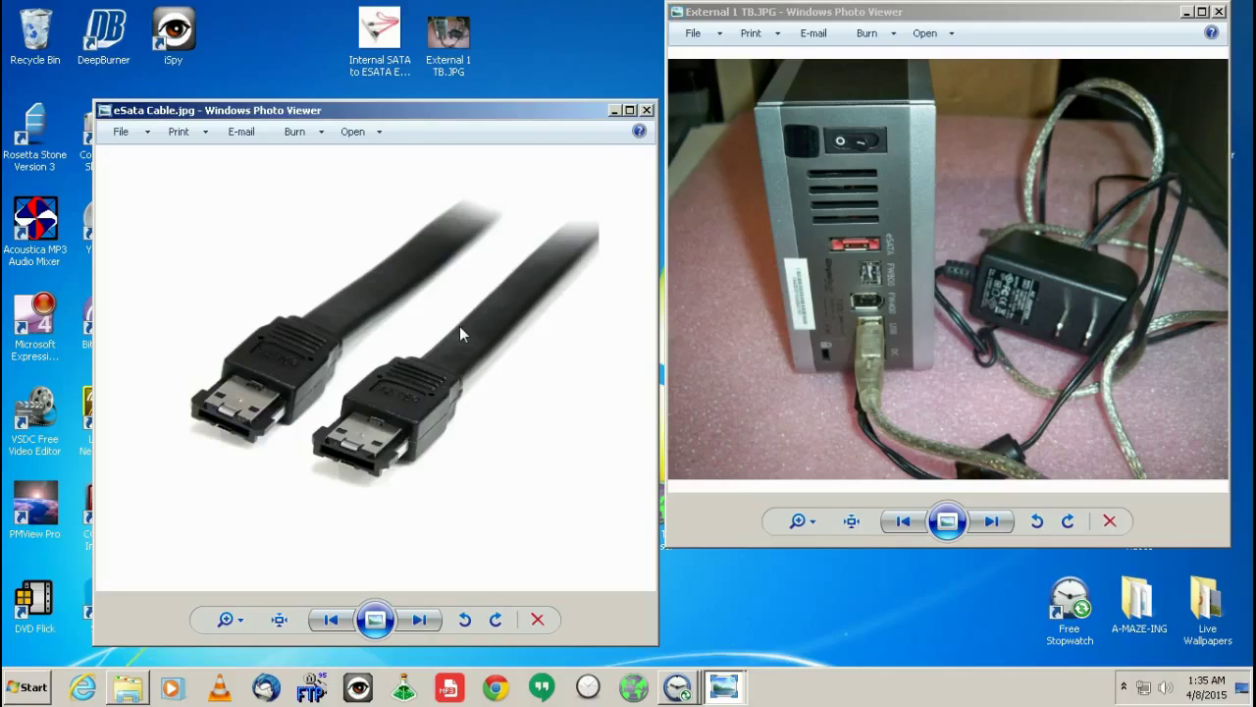
left_click(647, 110)
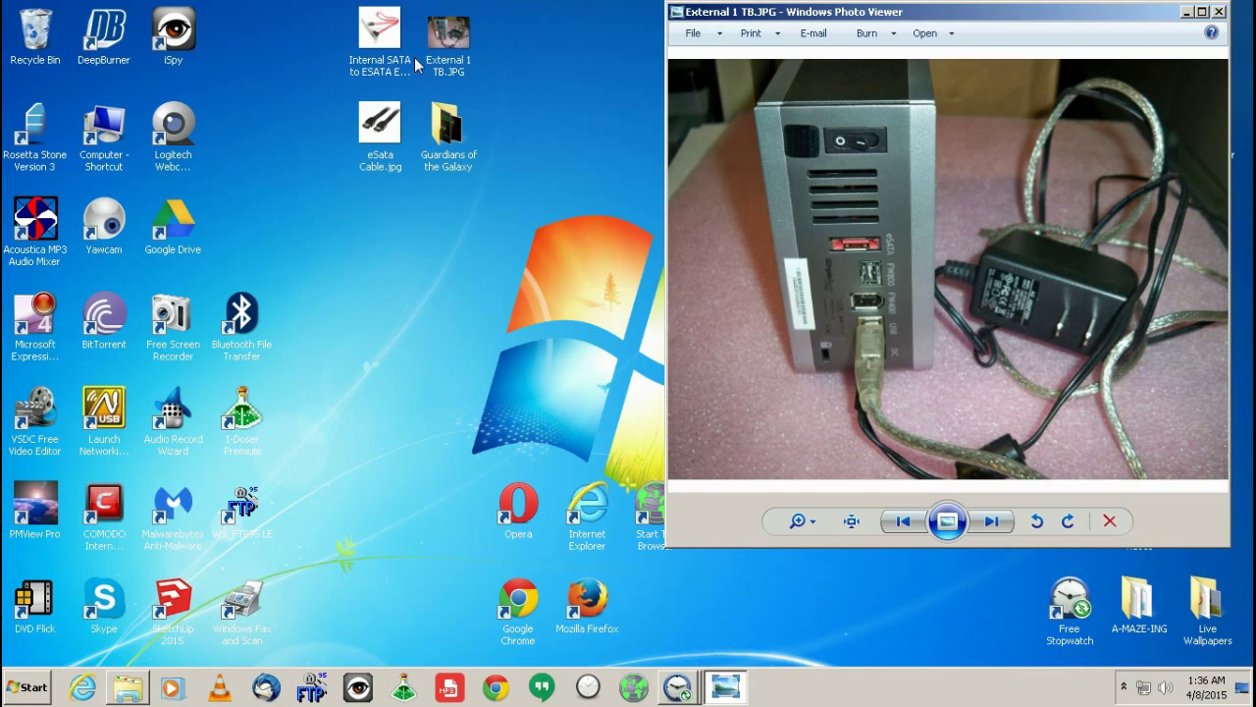
Open the Internal SATA to eSATA External PCI Slot Cable photo, then close it
double_click(391, 33)
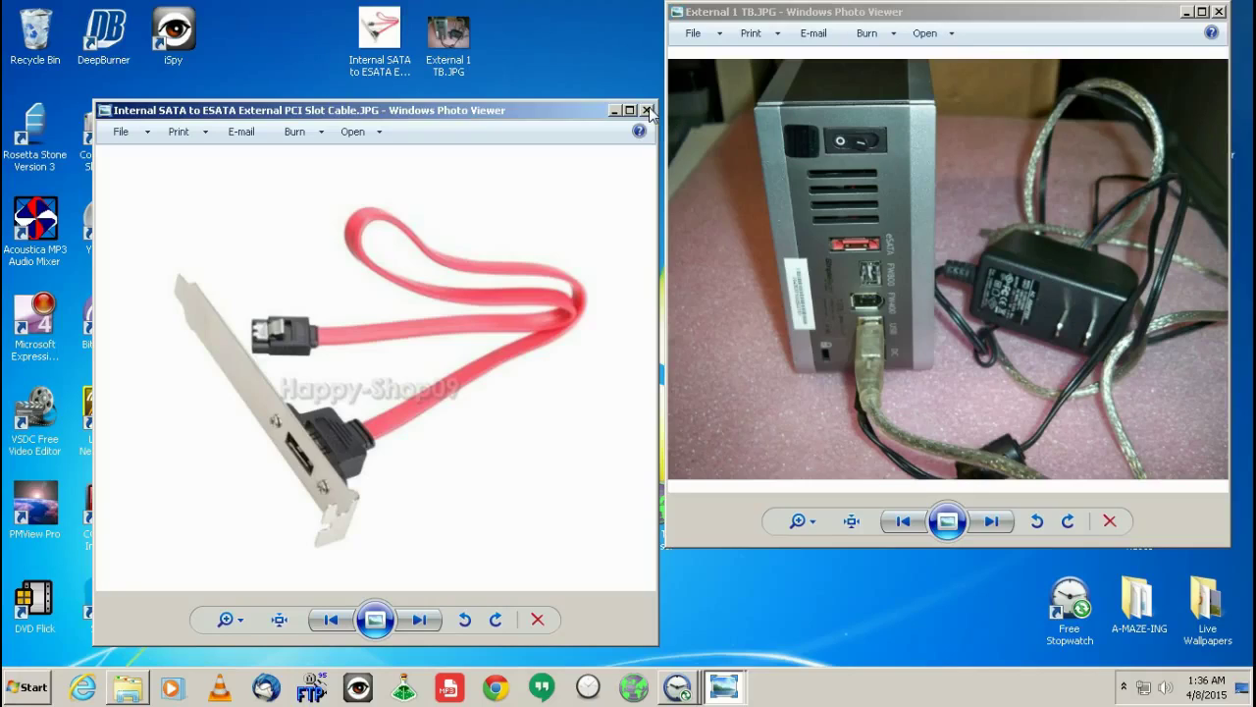
left_click(647, 110)
Open 1TB External HD (E:) in Explorer and close the External 1 TB.JPG photo
left_click(647, 111)
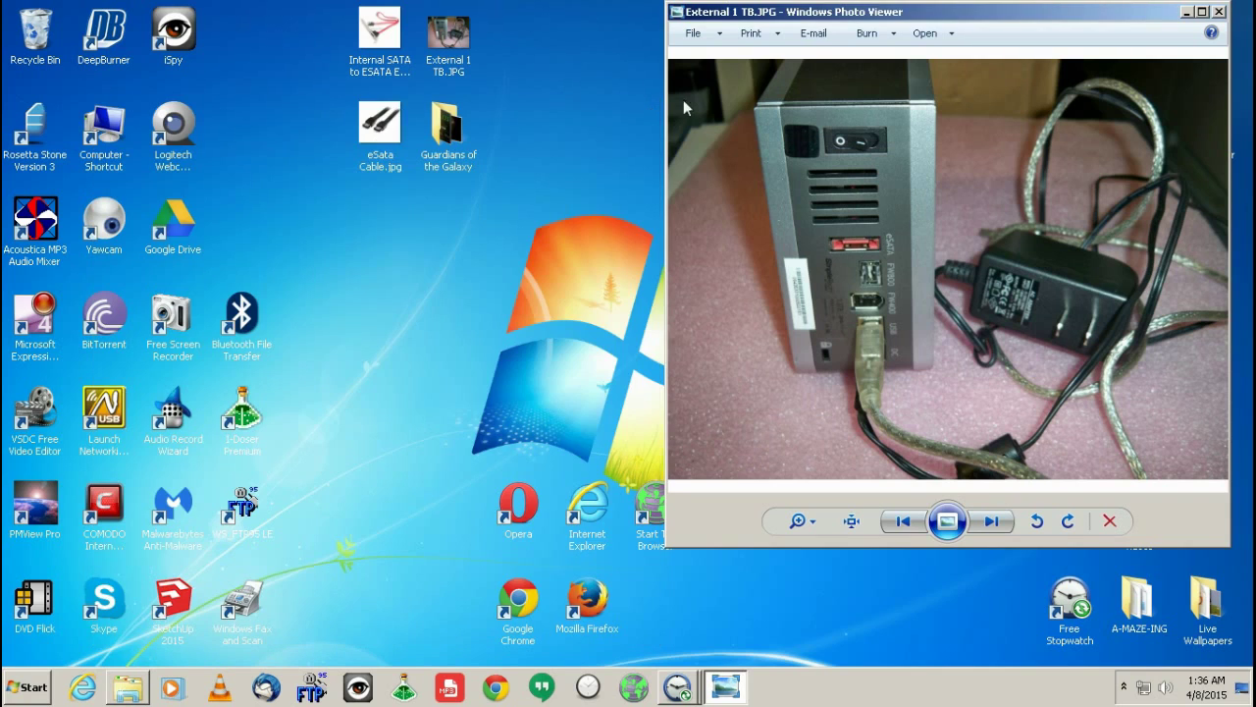
left_click_drag(890, 12, 879, 43)
left_click(131, 686)
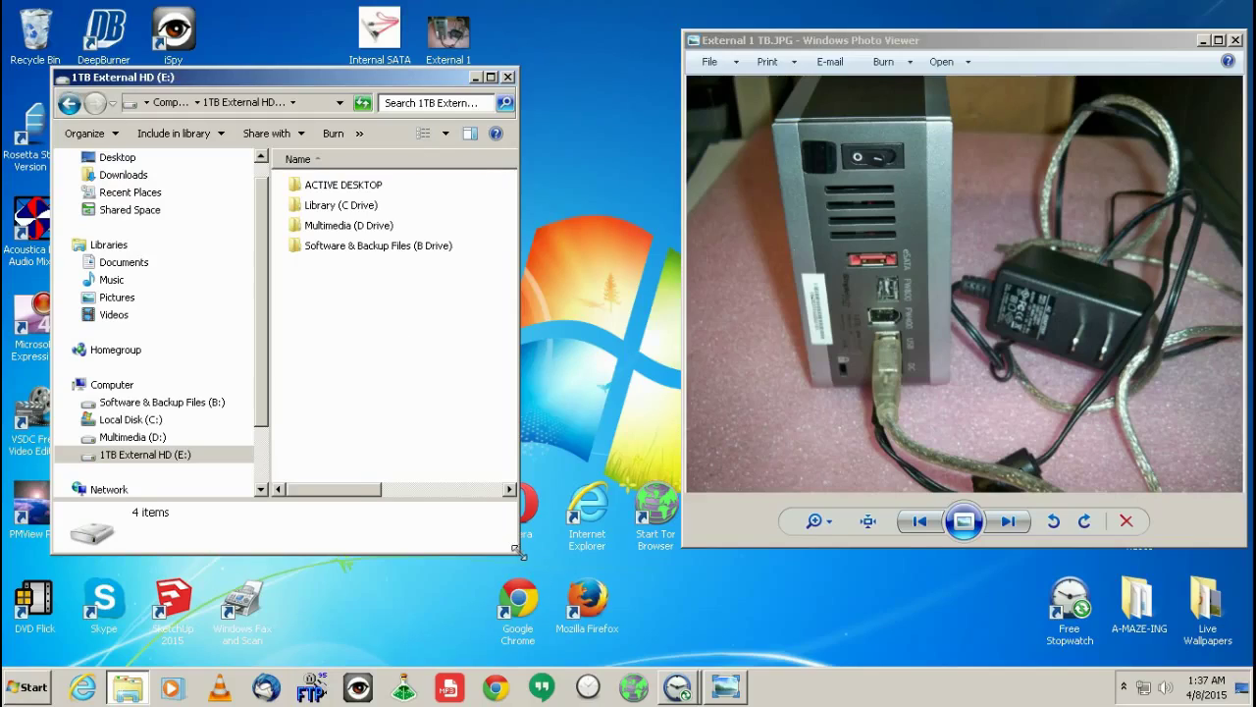
left_click_drag(520, 555, 526, 552)
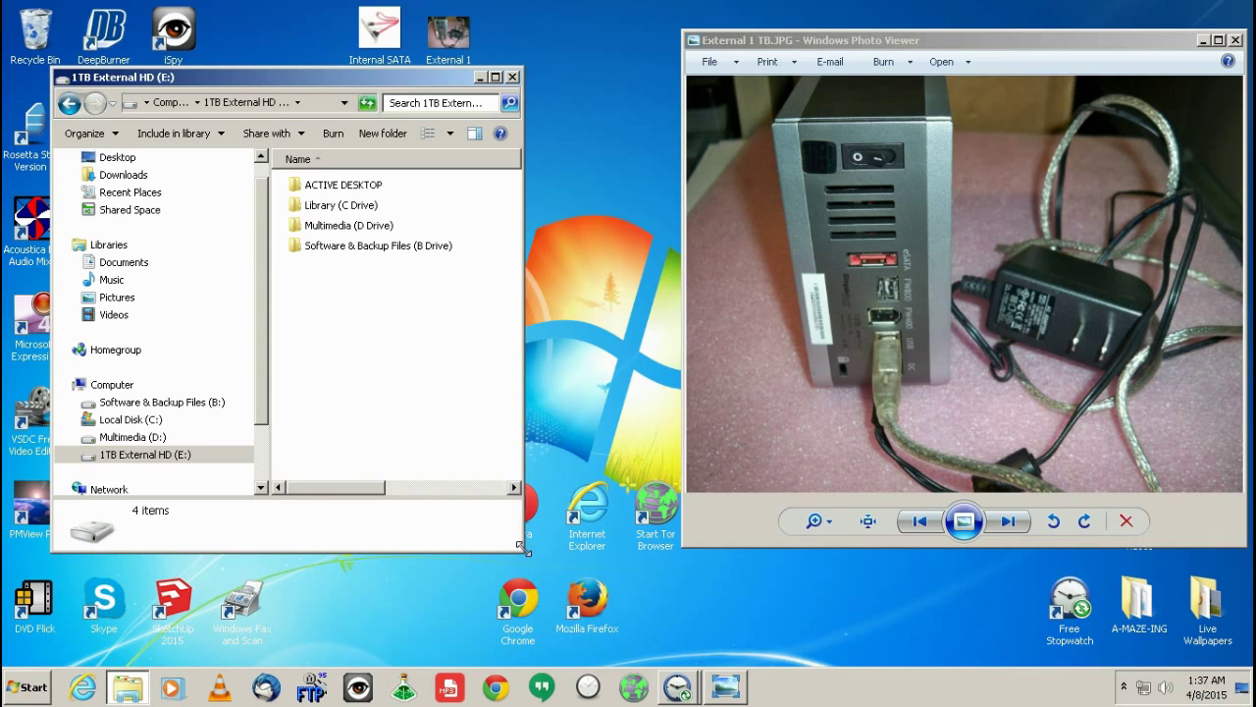
left_click(772, 43)
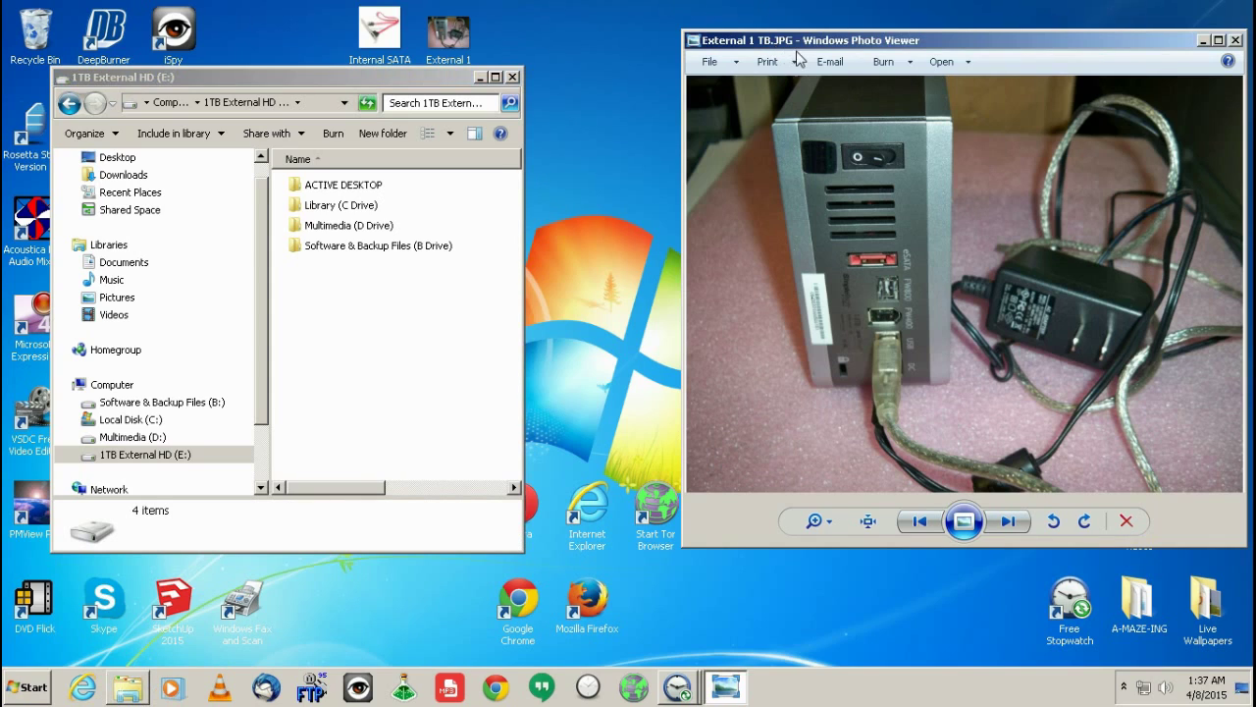
left_click_drag(821, 40, 710, 36)
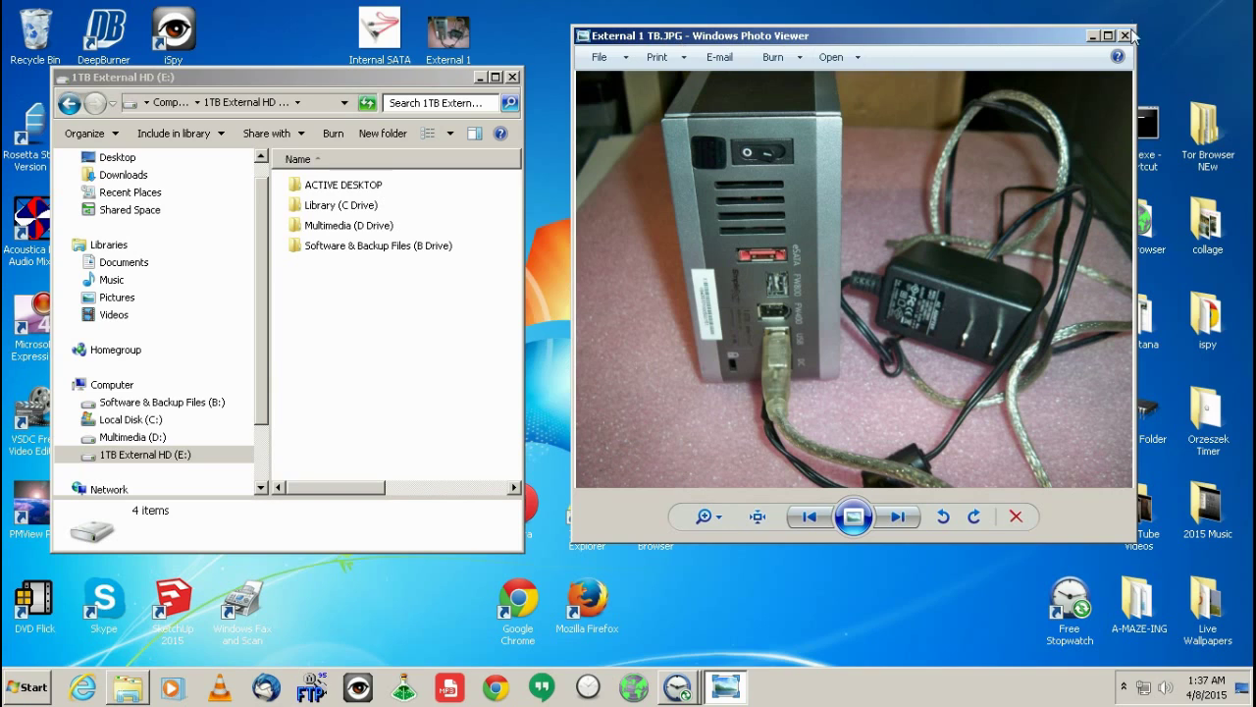
left_click(1126, 36)
Move the E: window to the top left and the Guardians of the Galaxy folder toward centre
left_click_drag(434, 77, 386, 211)
left_click_drag(451, 135, 728, 136)
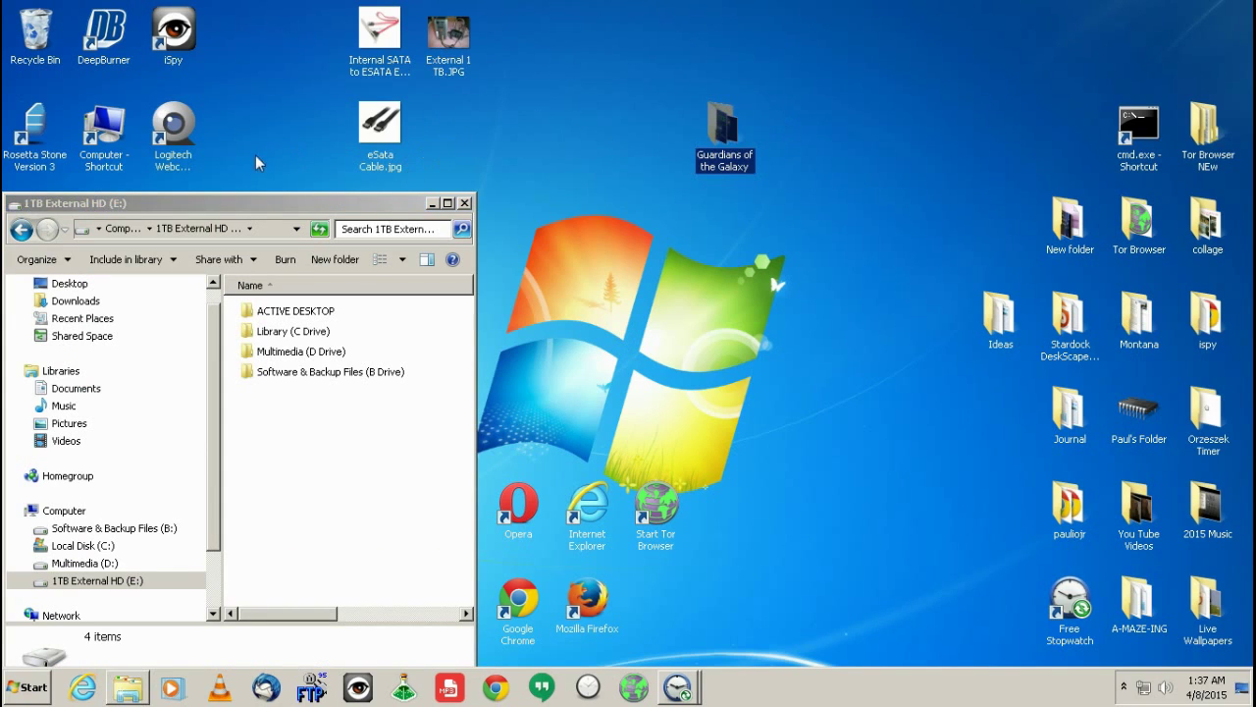
left_click_drag(279, 203, 359, 37)
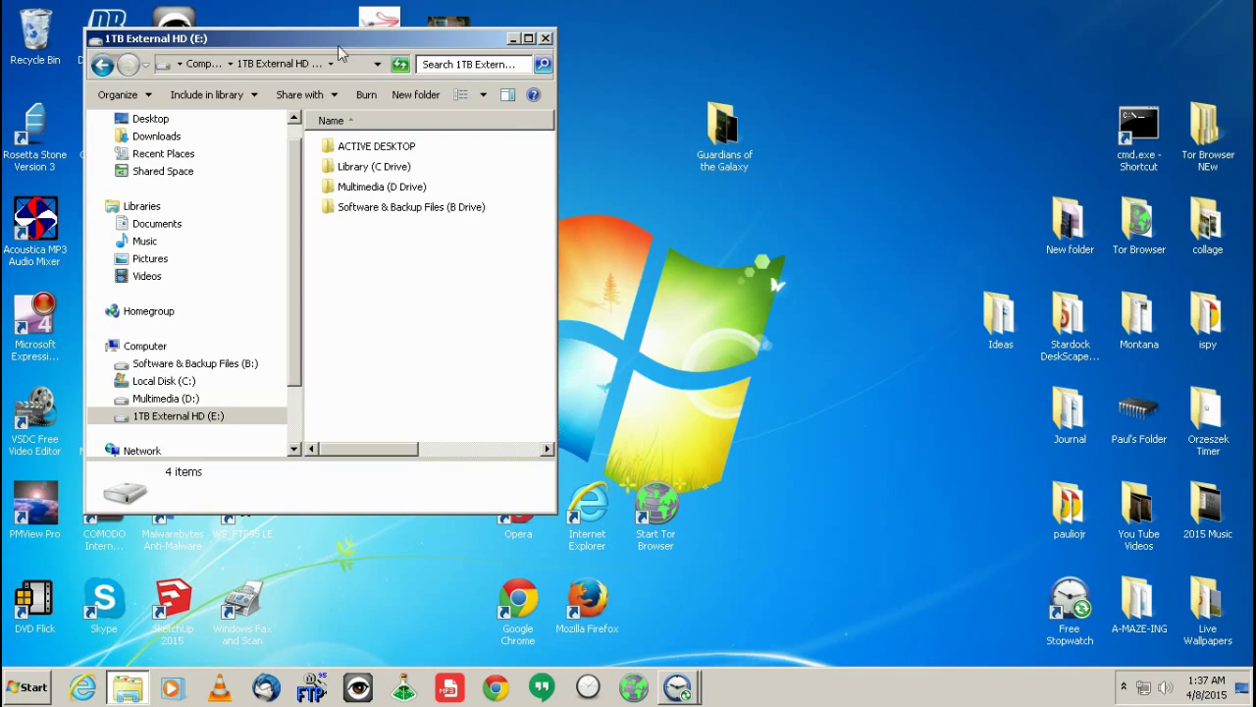
Place Free Stopwatch at 00:00:00.00 beside Explorer and drag Guardians of the Galaxy onto drive E:
left_click(692, 559)
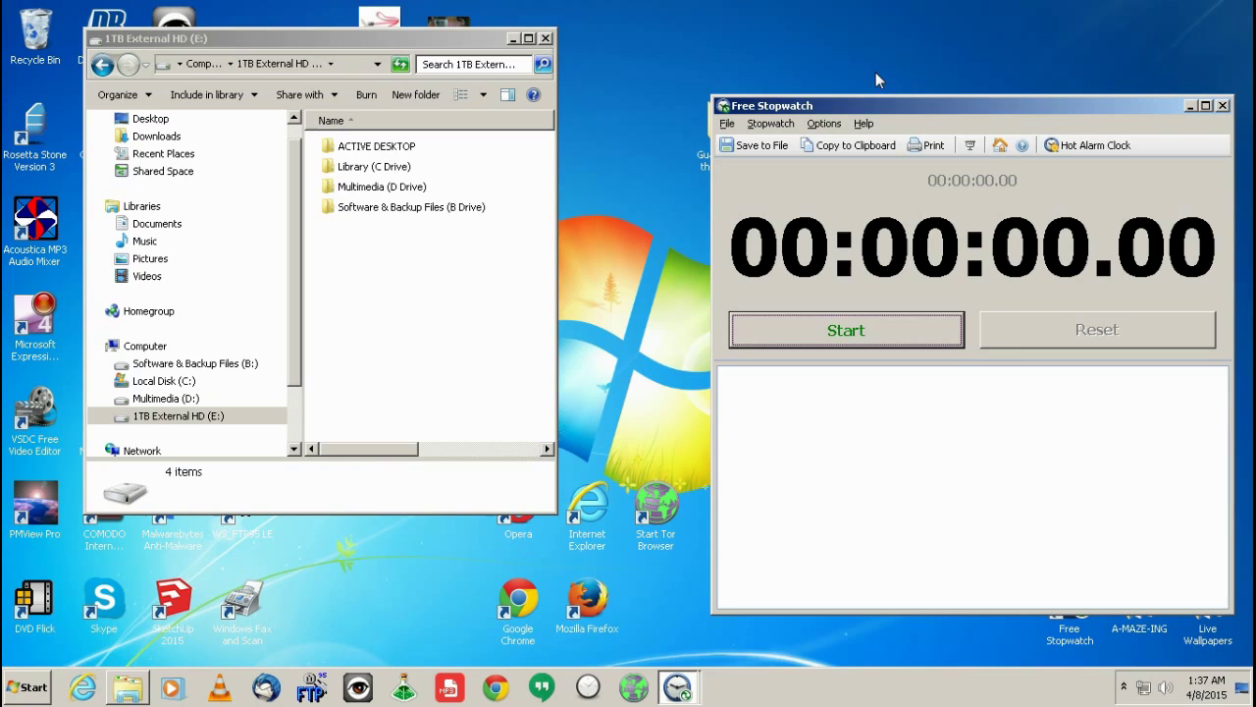
left_click_drag(914, 101, 959, 88)
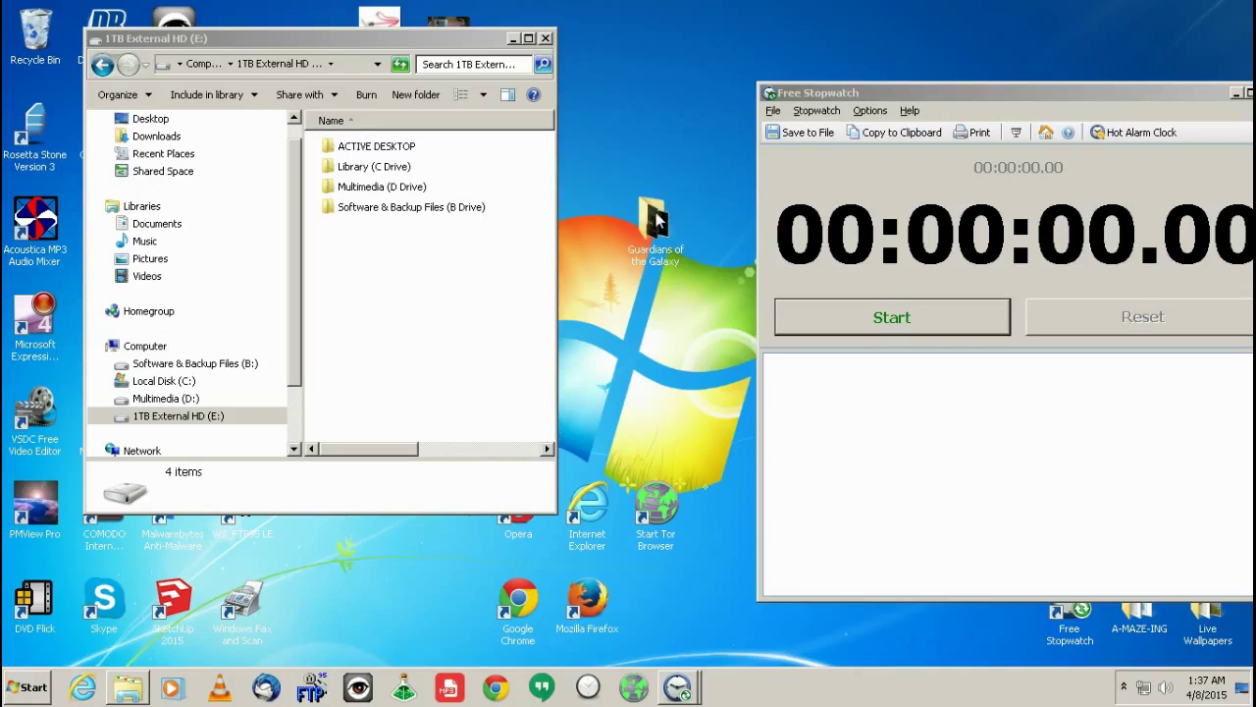
left_click_drag(658, 221, 483, 312)
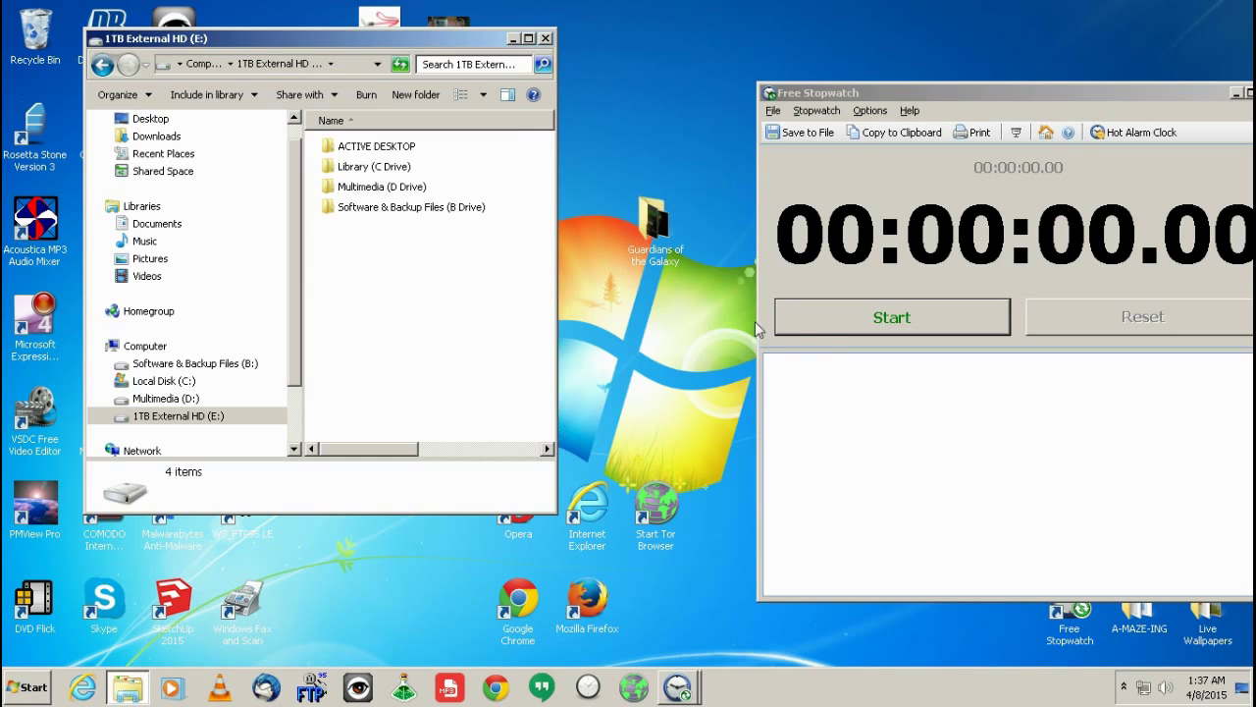
Time the folder copy with detailed progress shown, stopping the stopwatch at 00:01:00.79
left_click(832, 328)
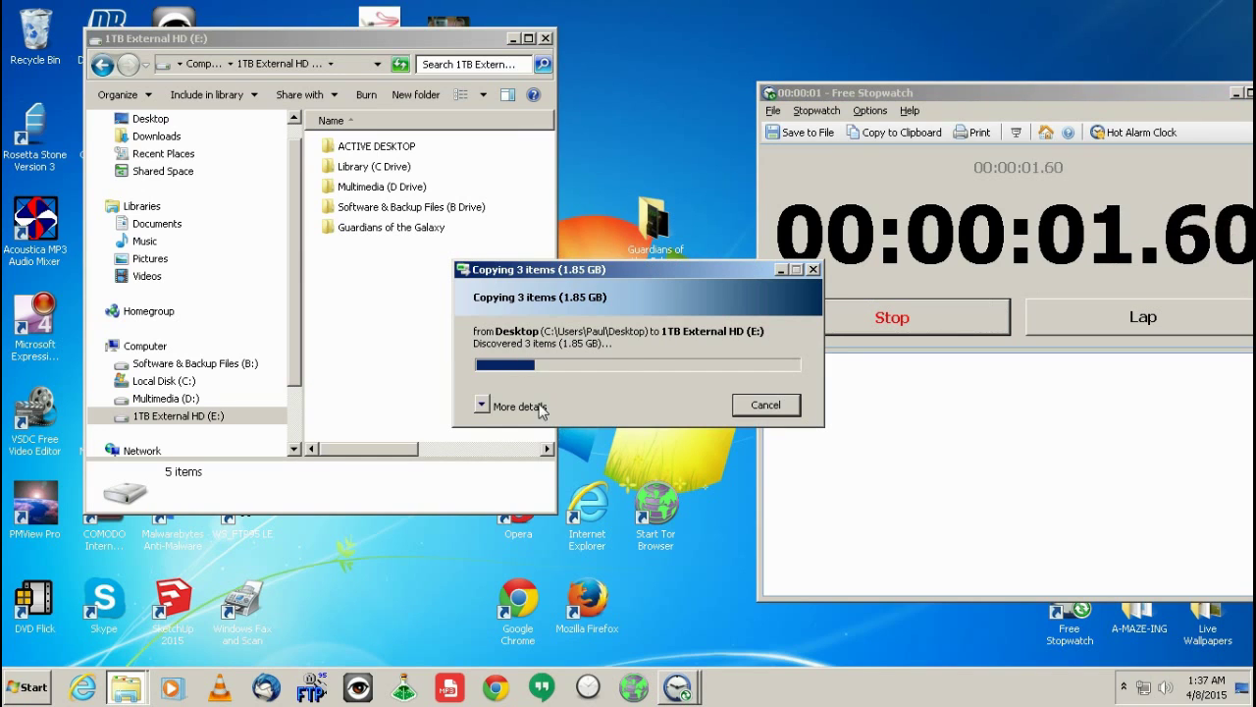
left_click(530, 405)
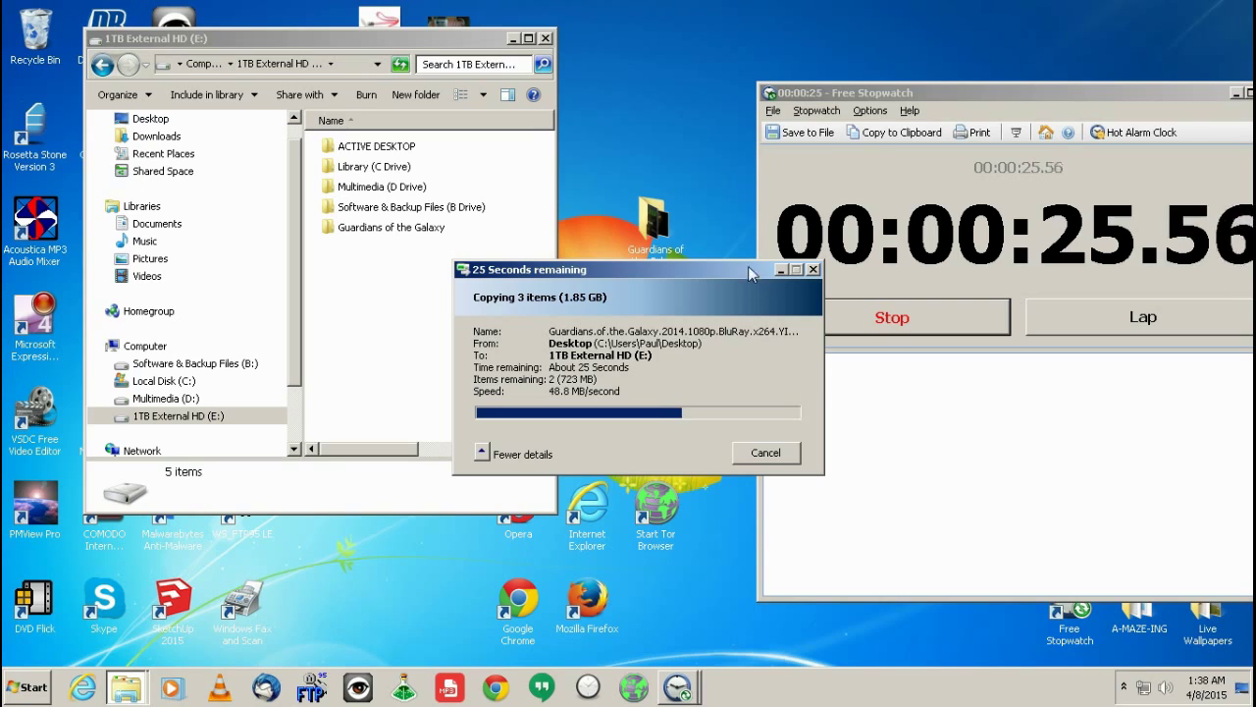
left_click_drag(719, 273, 610, 307)
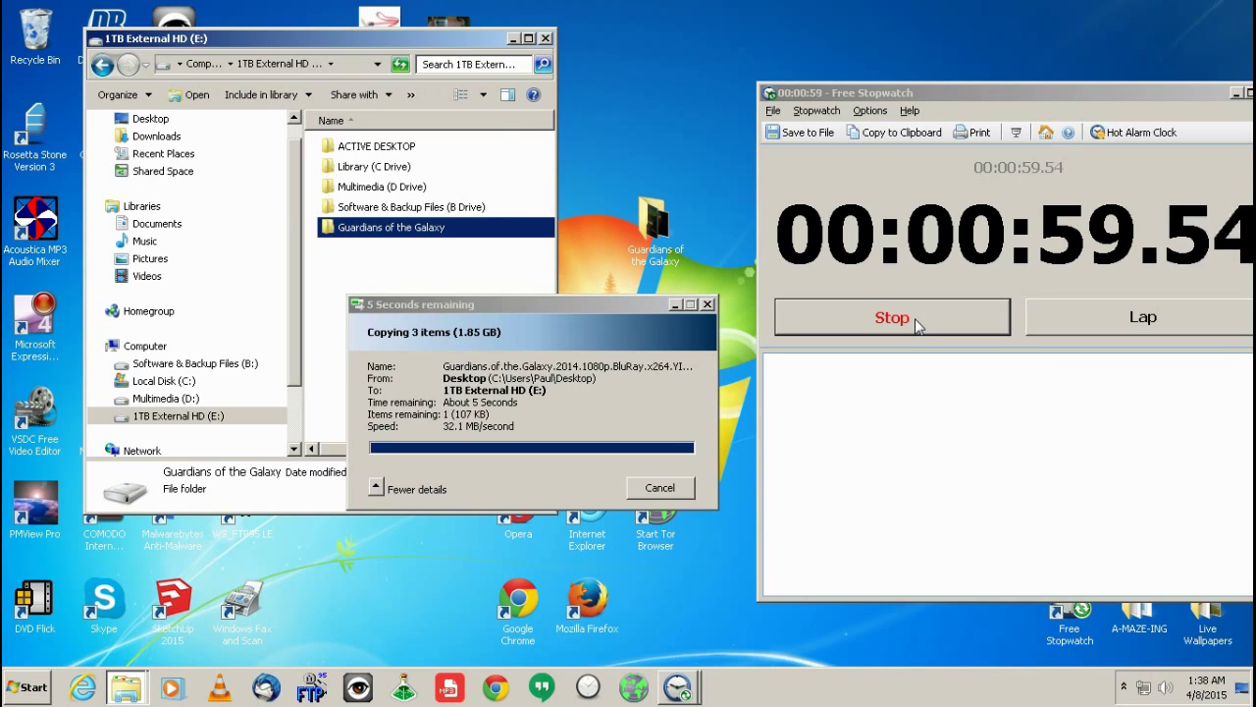
left_click(892, 317)
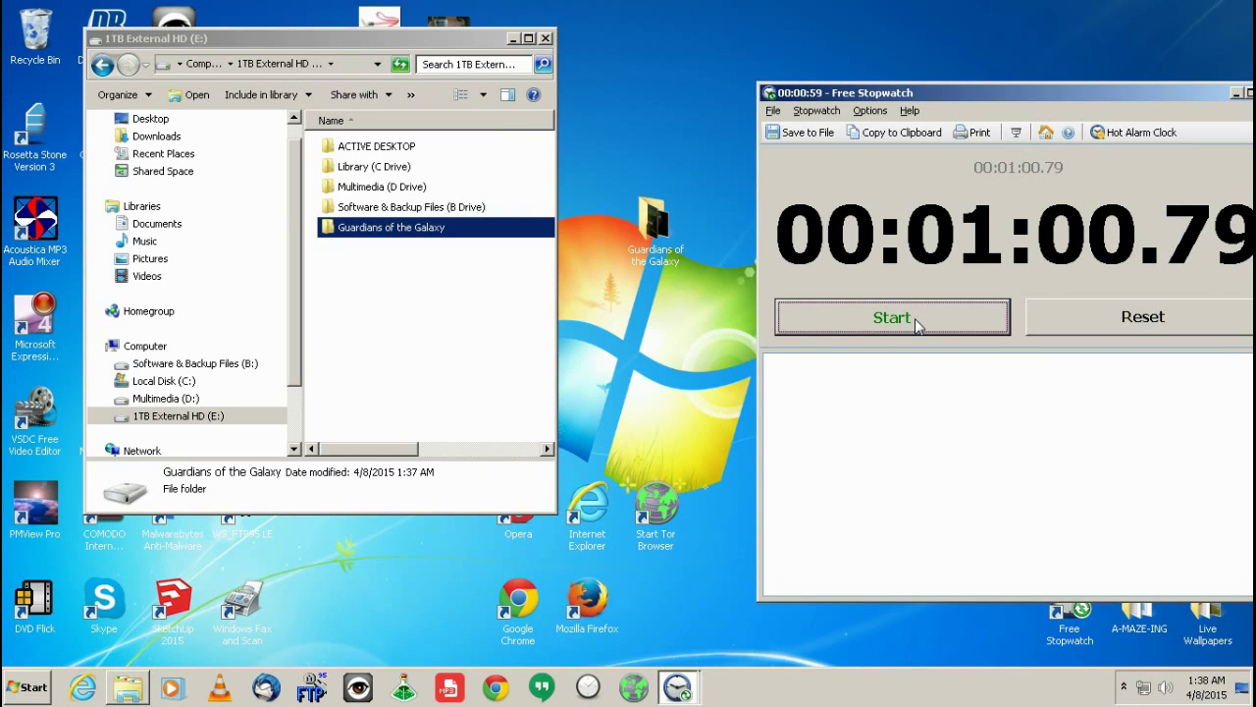
Minimise the stopwatch, close the drive window, and bring the AutoPlay prompt forward
left_click_drag(934, 93, 812, 99)
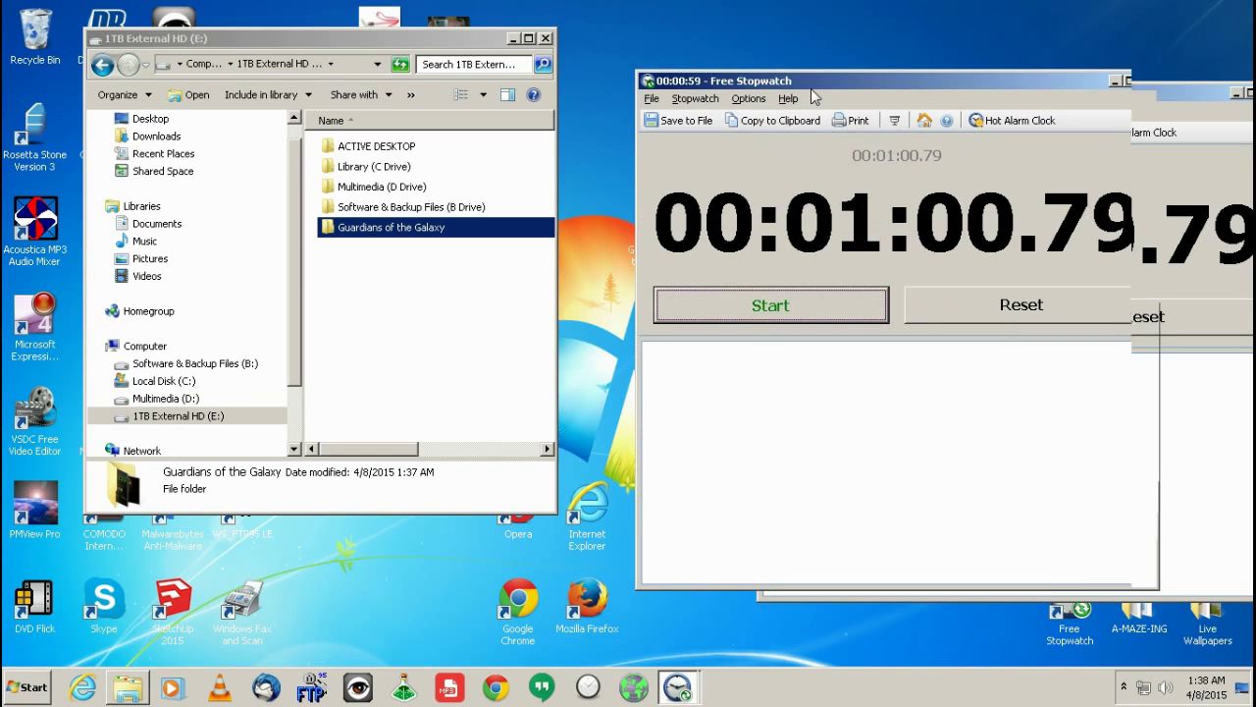
left_click(1115, 82)
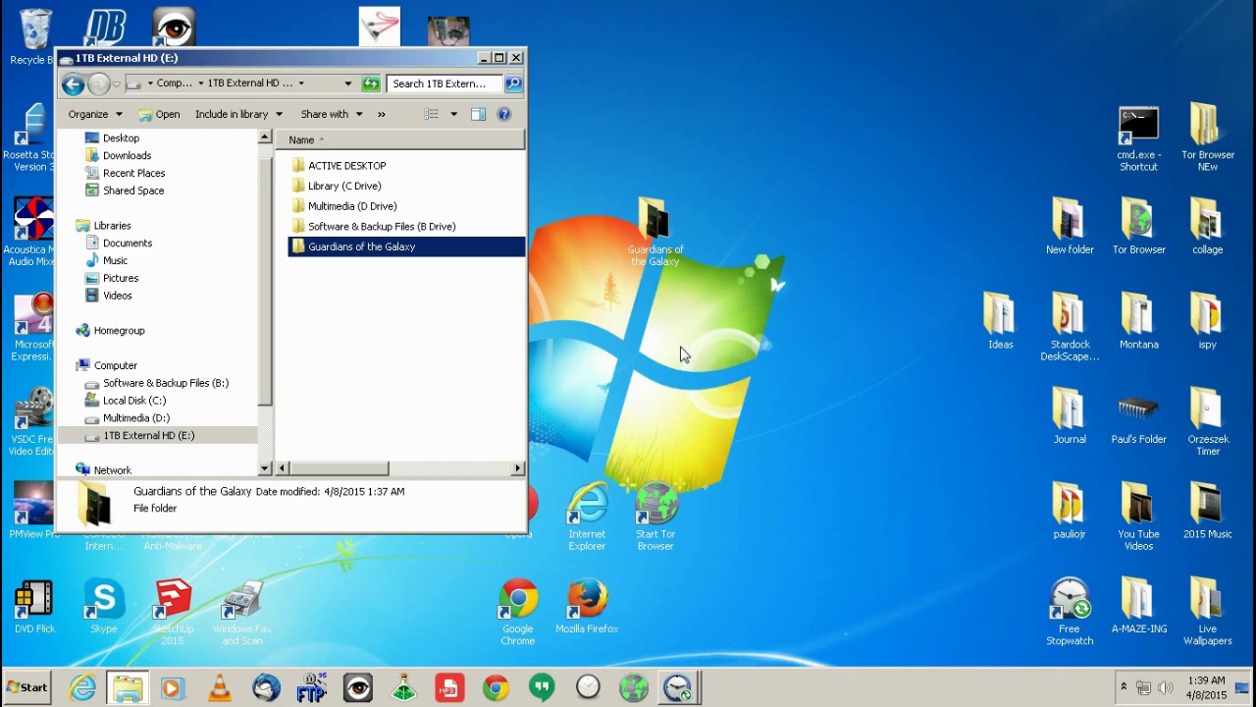
key("super+d")
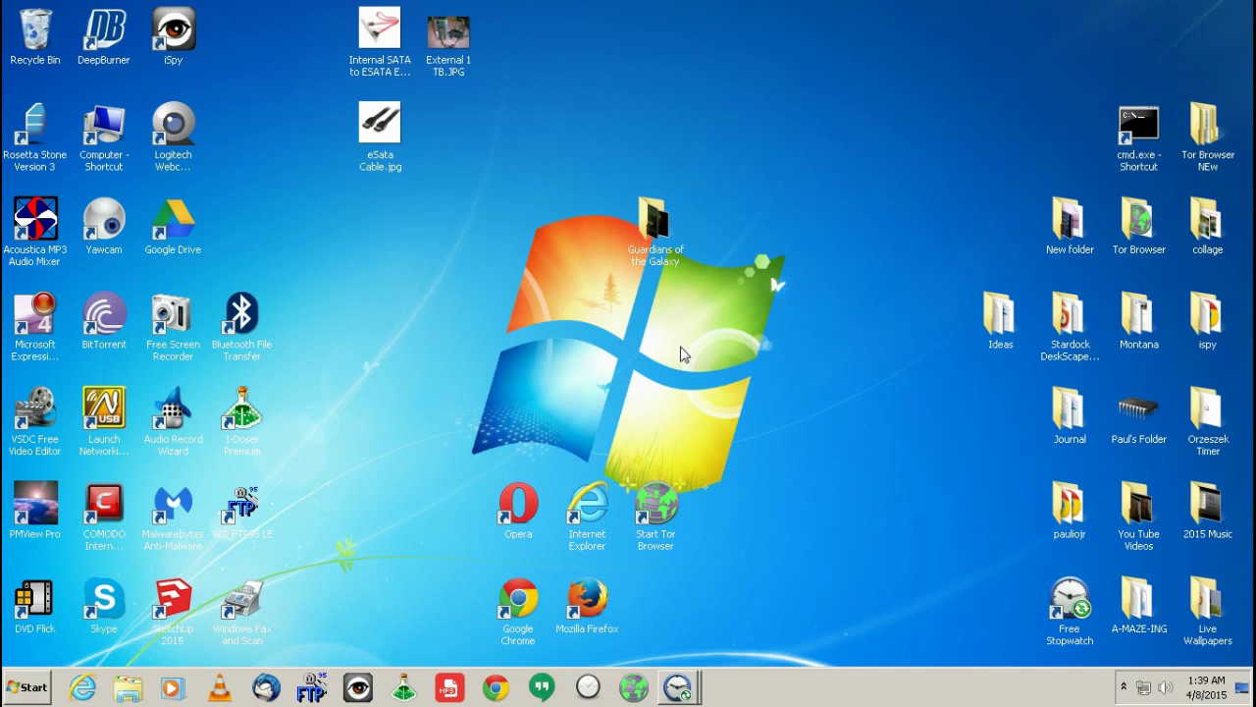
left_click(1124, 689)
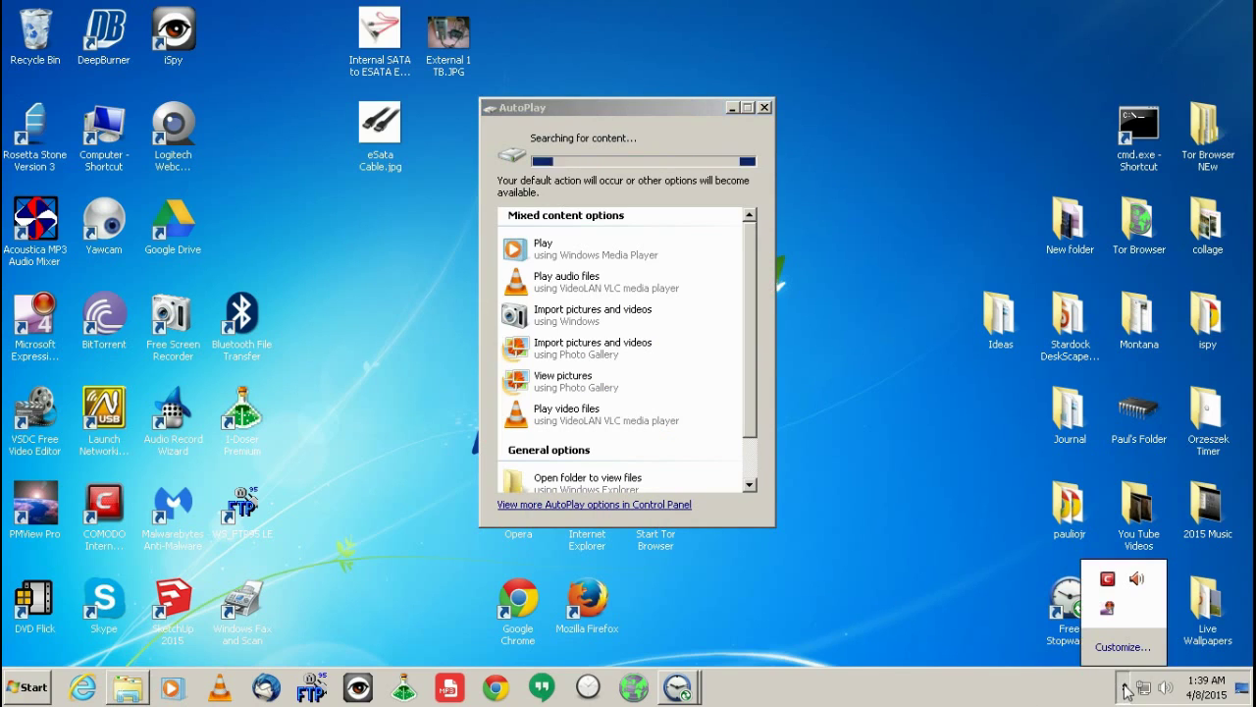
left_click(908, 508)
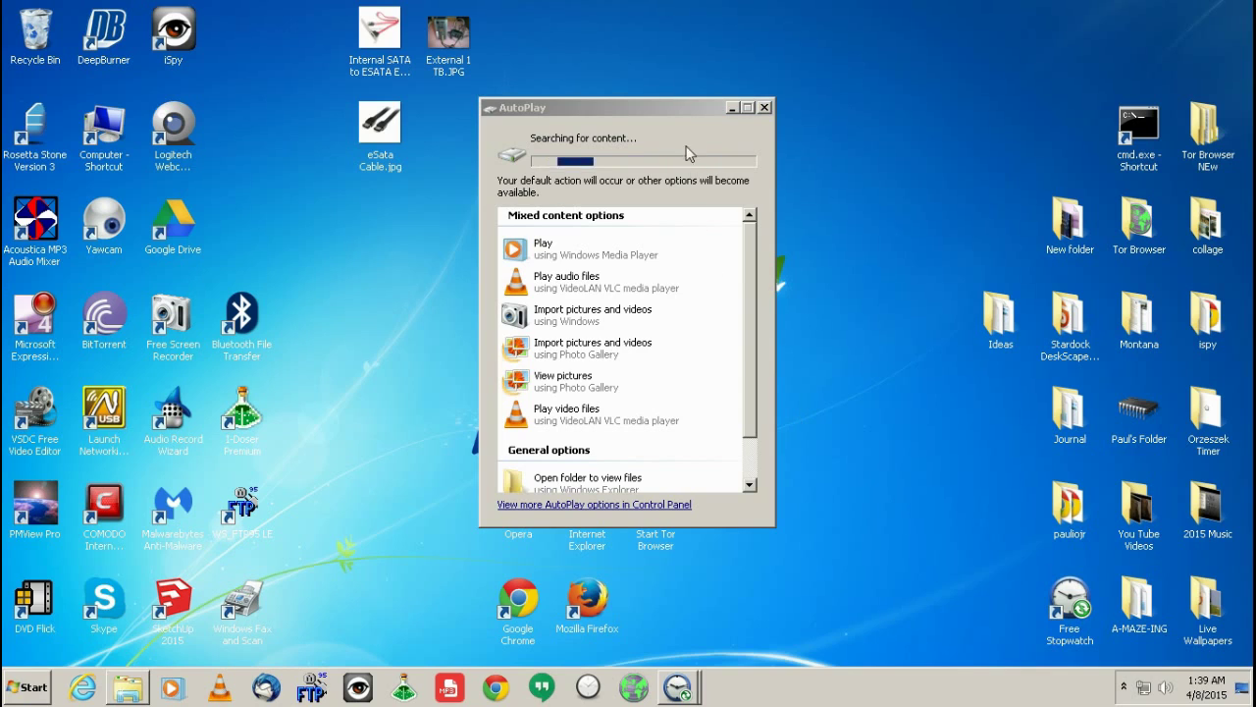
left_click(679, 110)
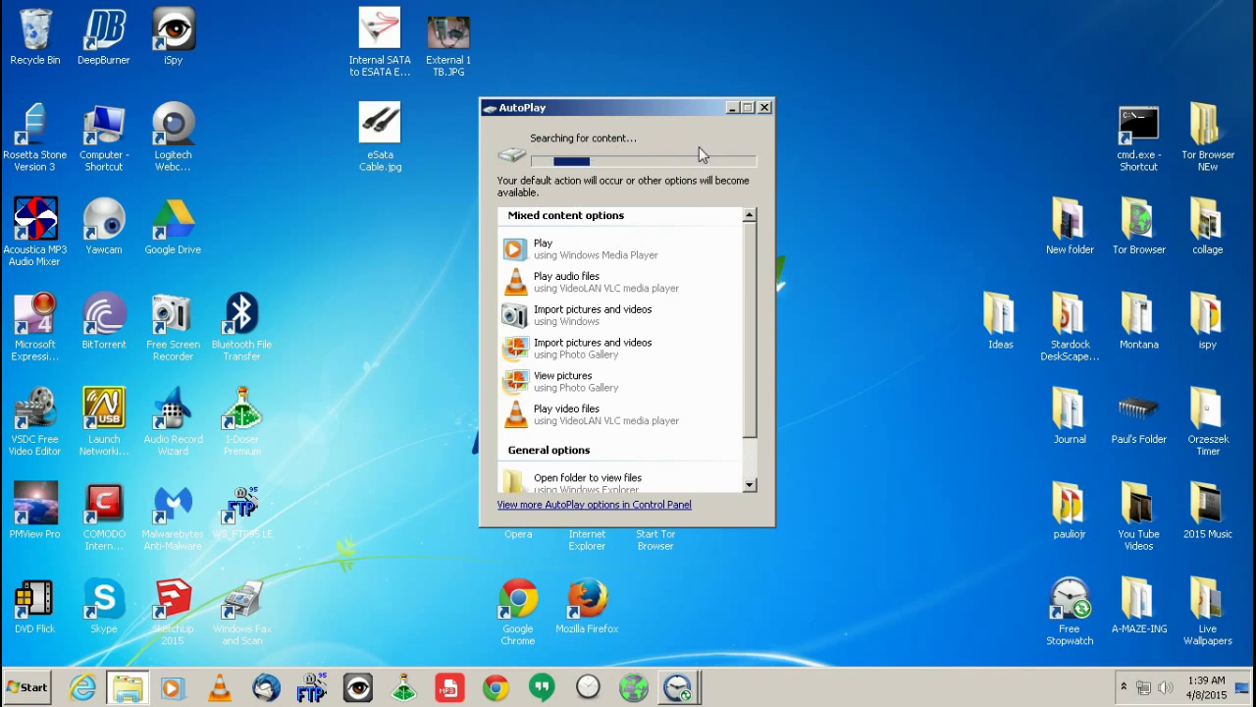
Open drive E: from AutoPlay and delete its Guardians of the Galaxy folder
left_click(628, 481)
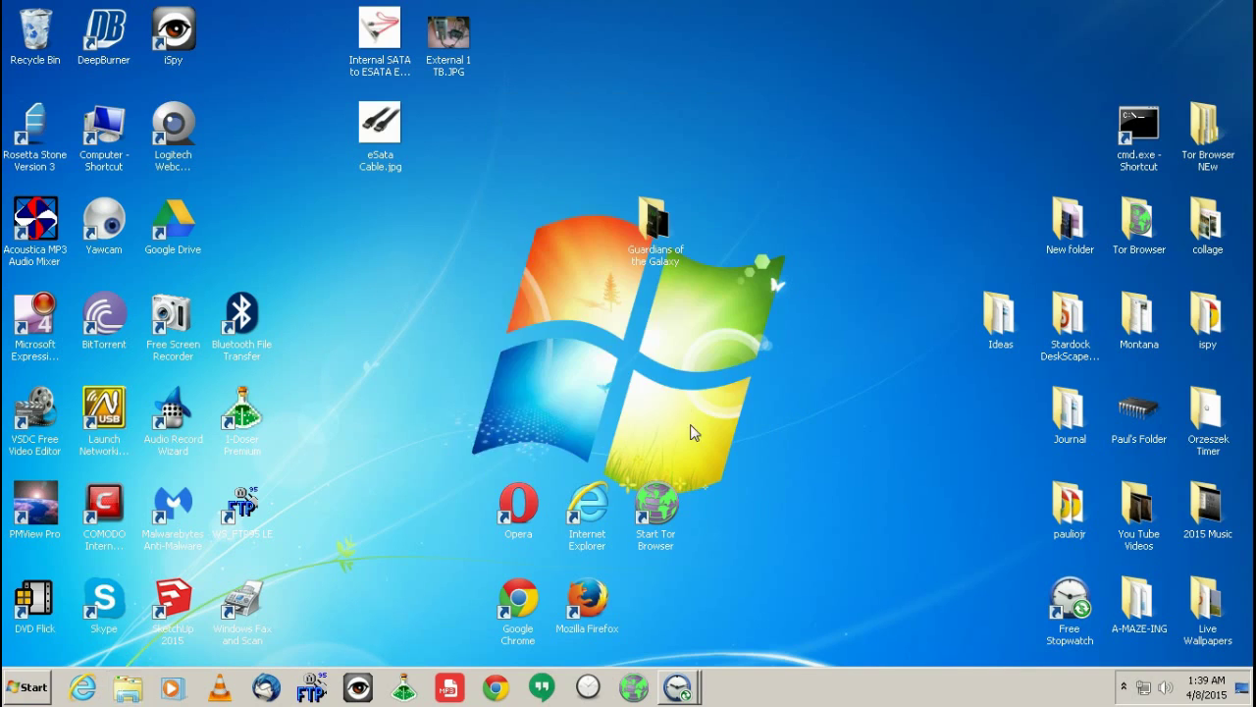
left_click(375, 186)
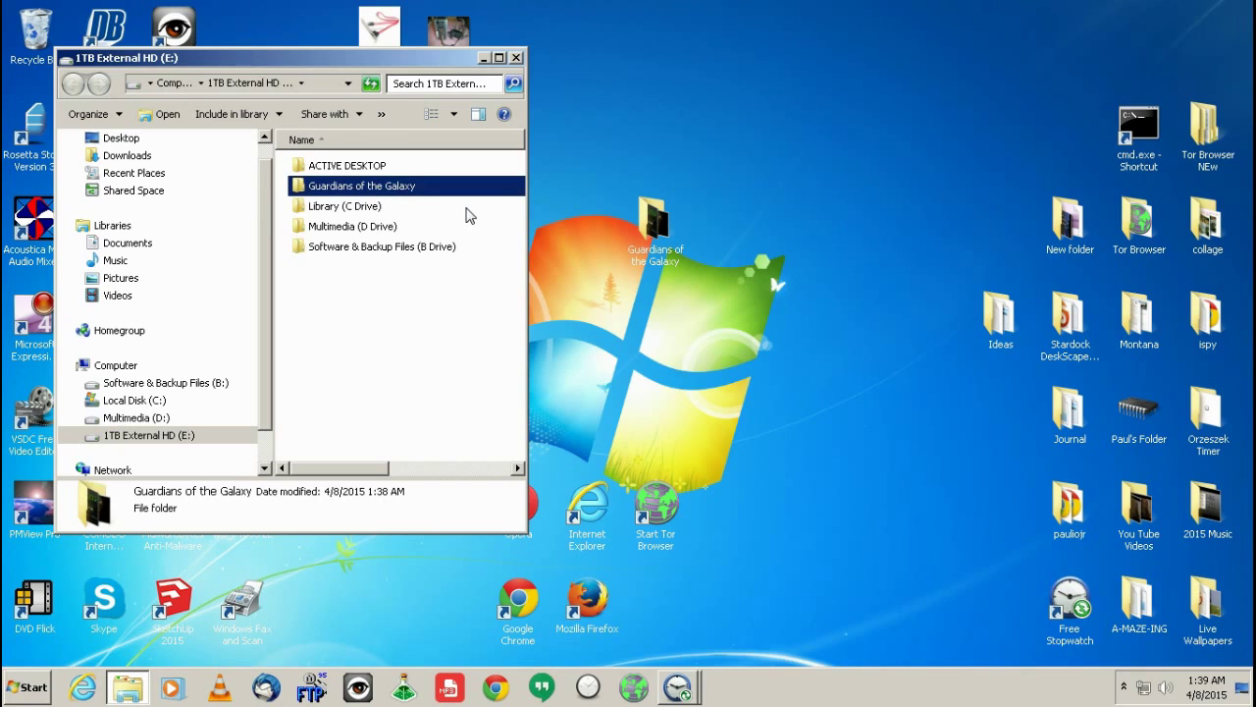
key("Delete")
key("Return")
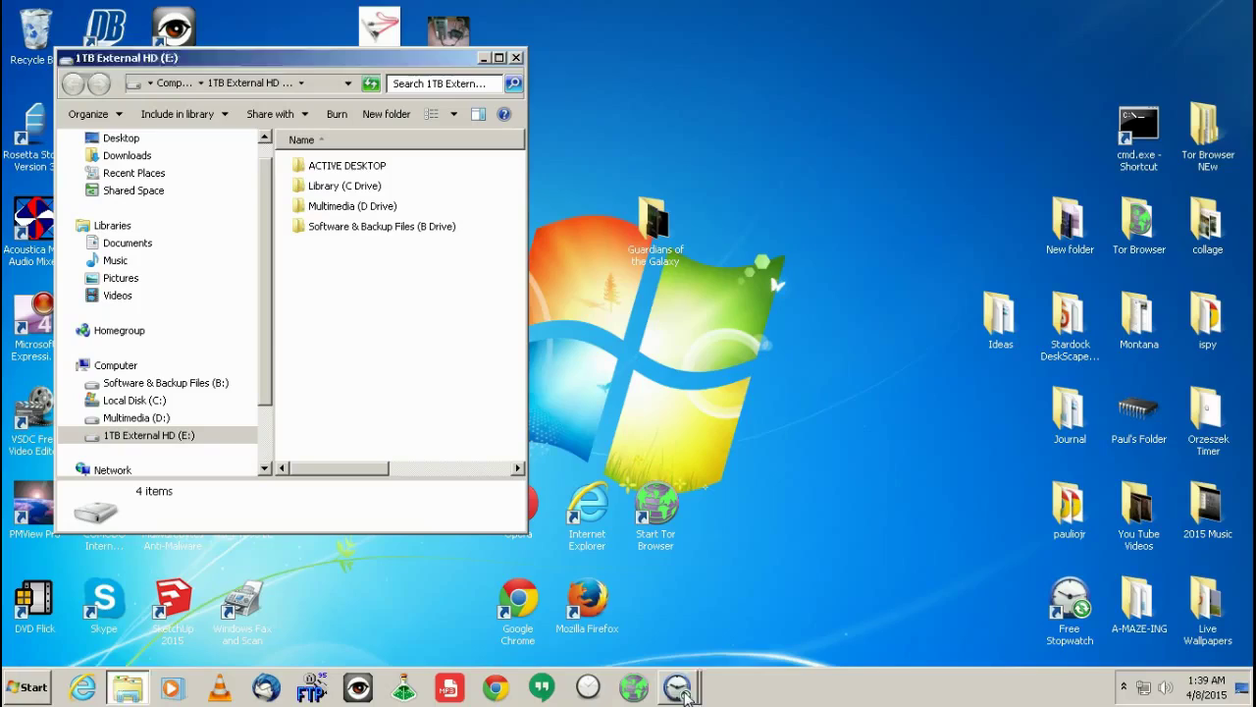
Launch a new Free Stopwatch and position it beside the drive window
left_click(679, 687)
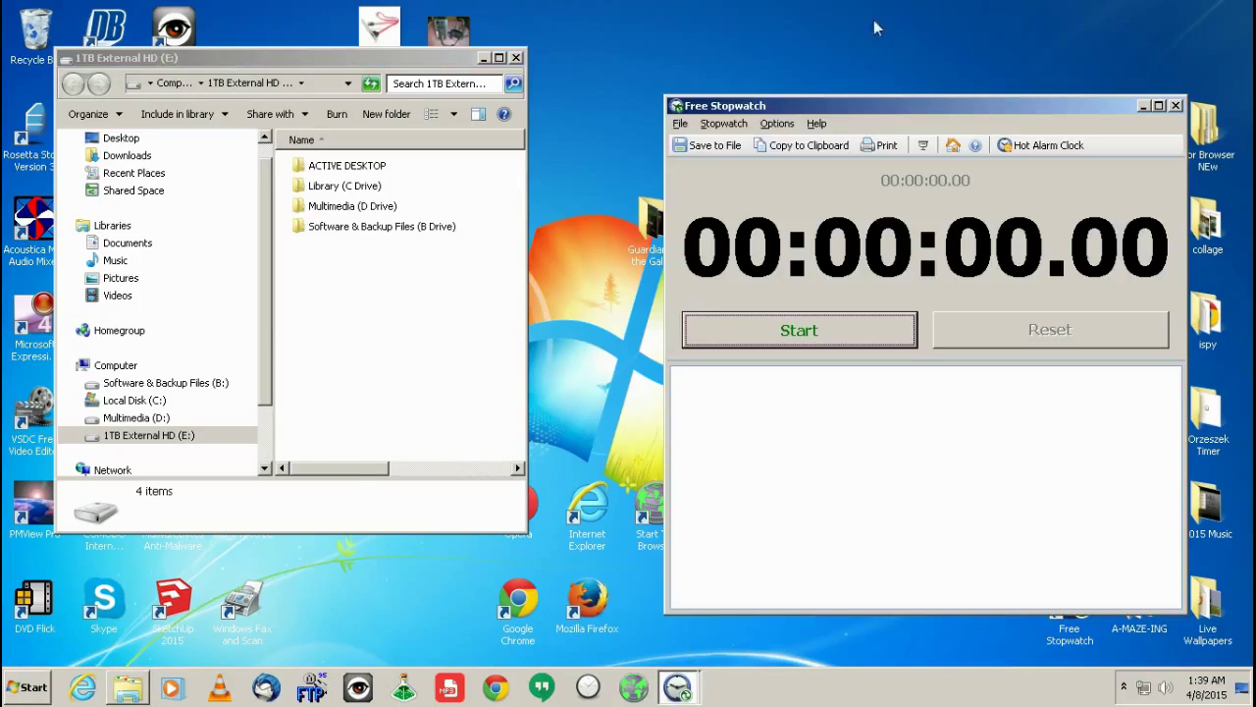
left_click_drag(655, 226, 591, 209)
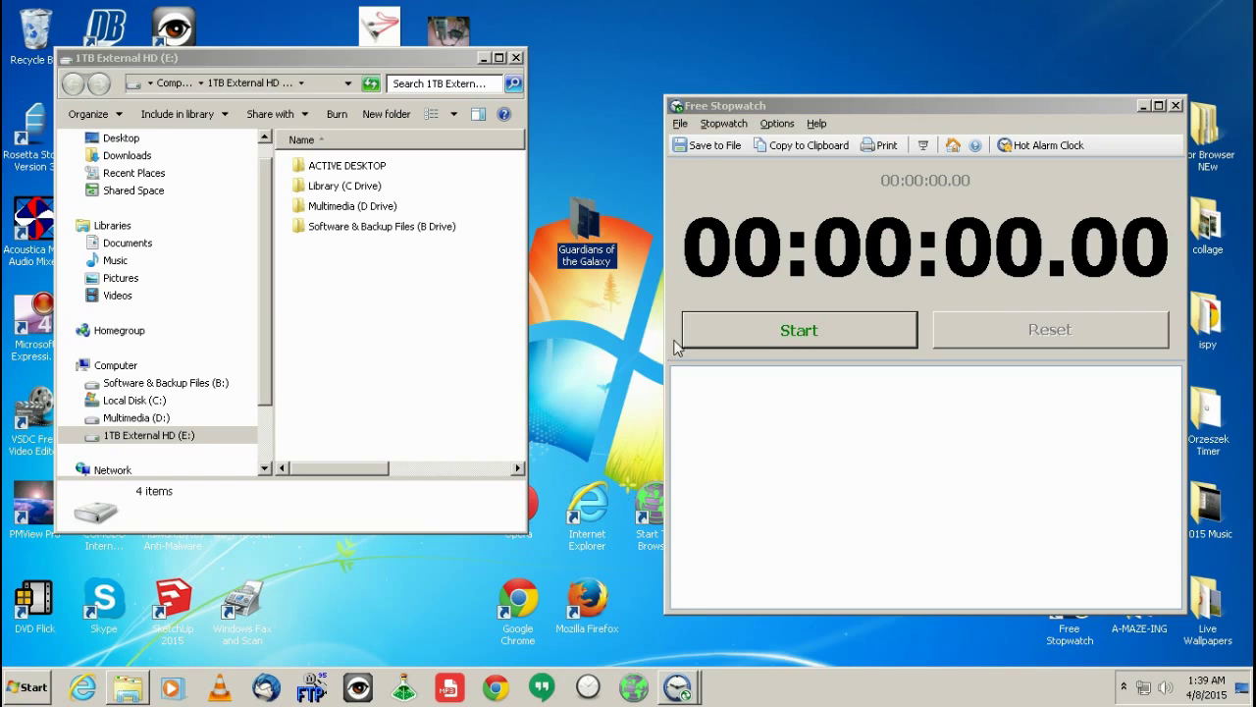
left_click(700, 106)
left_click_drag(668, 52, 666, 51)
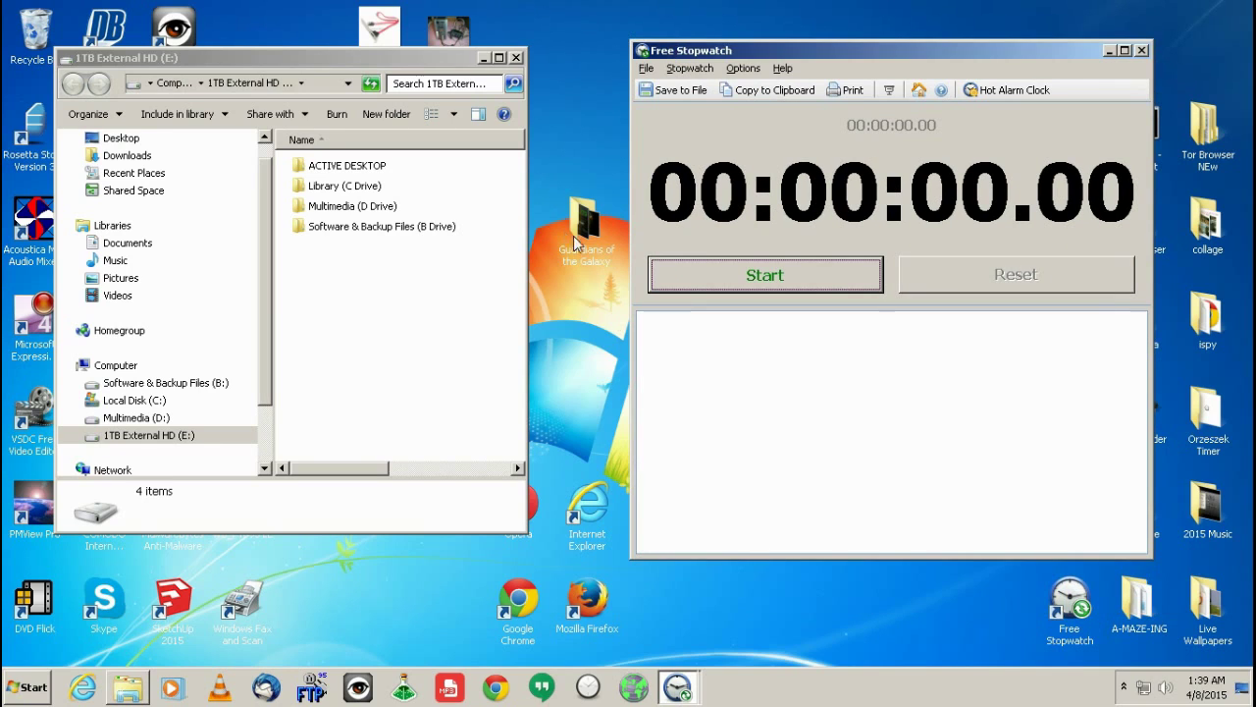
Paste Guardians of the Galaxy onto E: and time the copy, stopping at 00:00:18.69
left_click(468, 328)
key("ctrl+v")
left_click(764, 275)
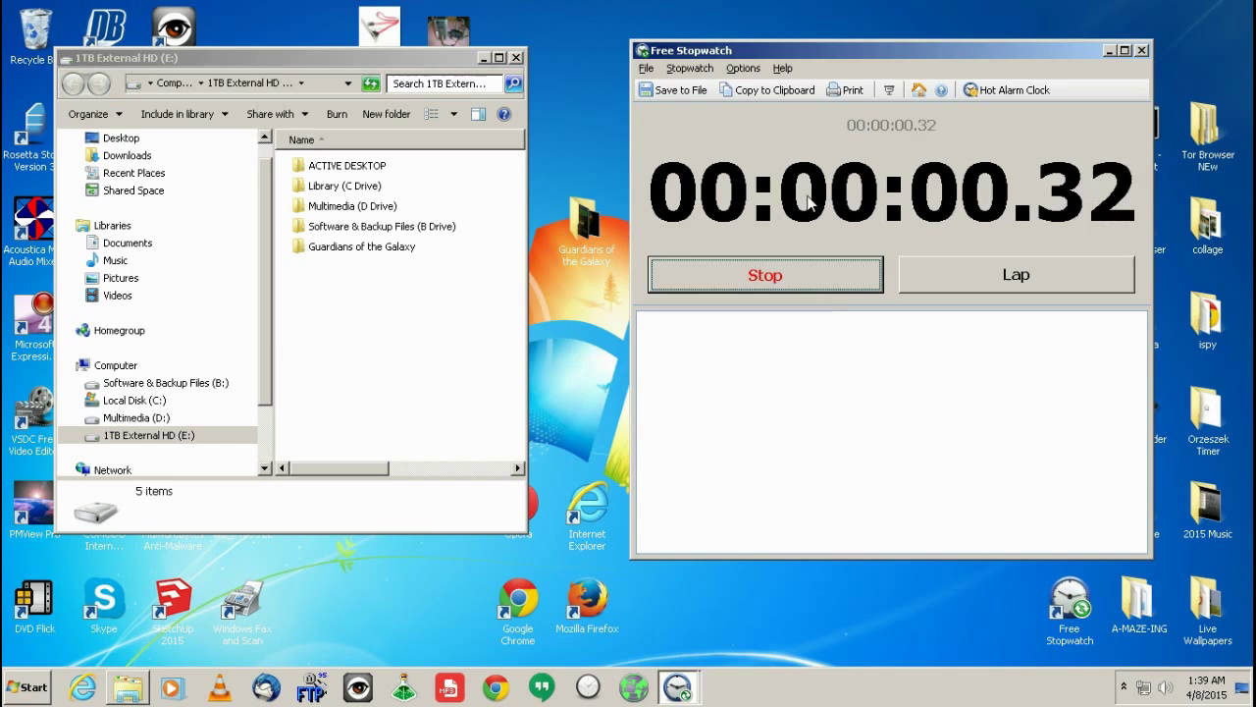
left_click(518, 407)
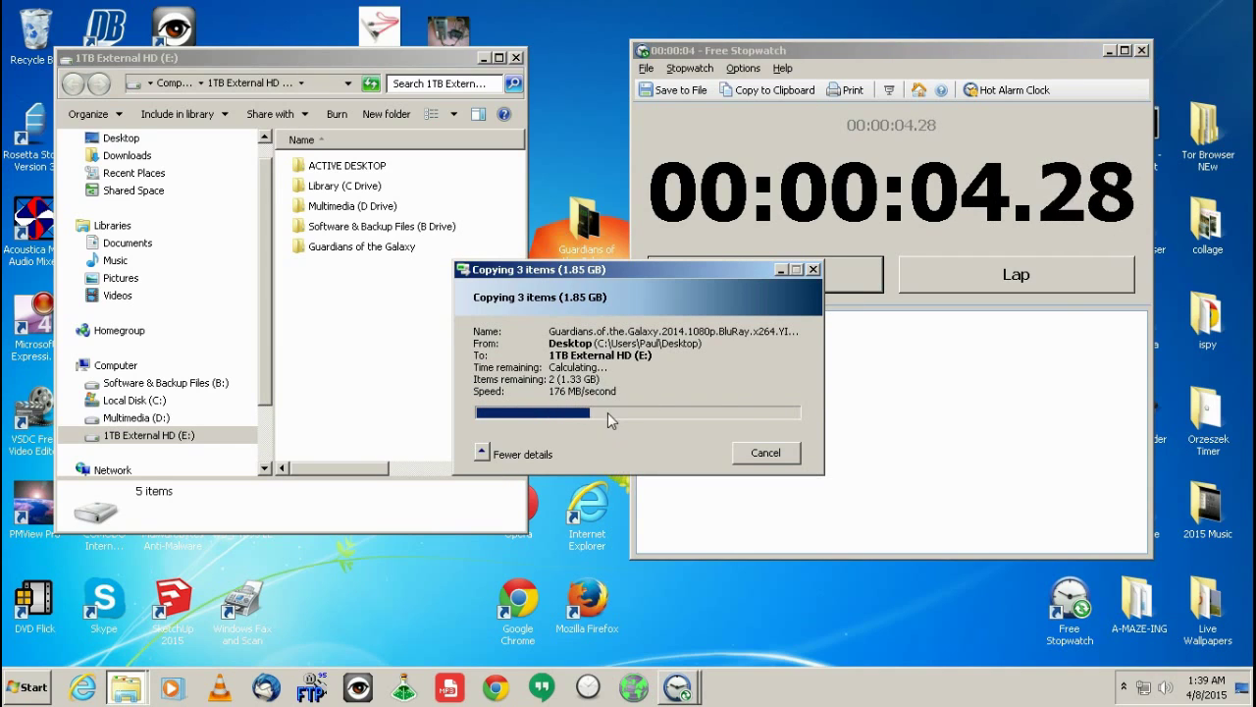
left_click_drag(640, 287, 544, 299)
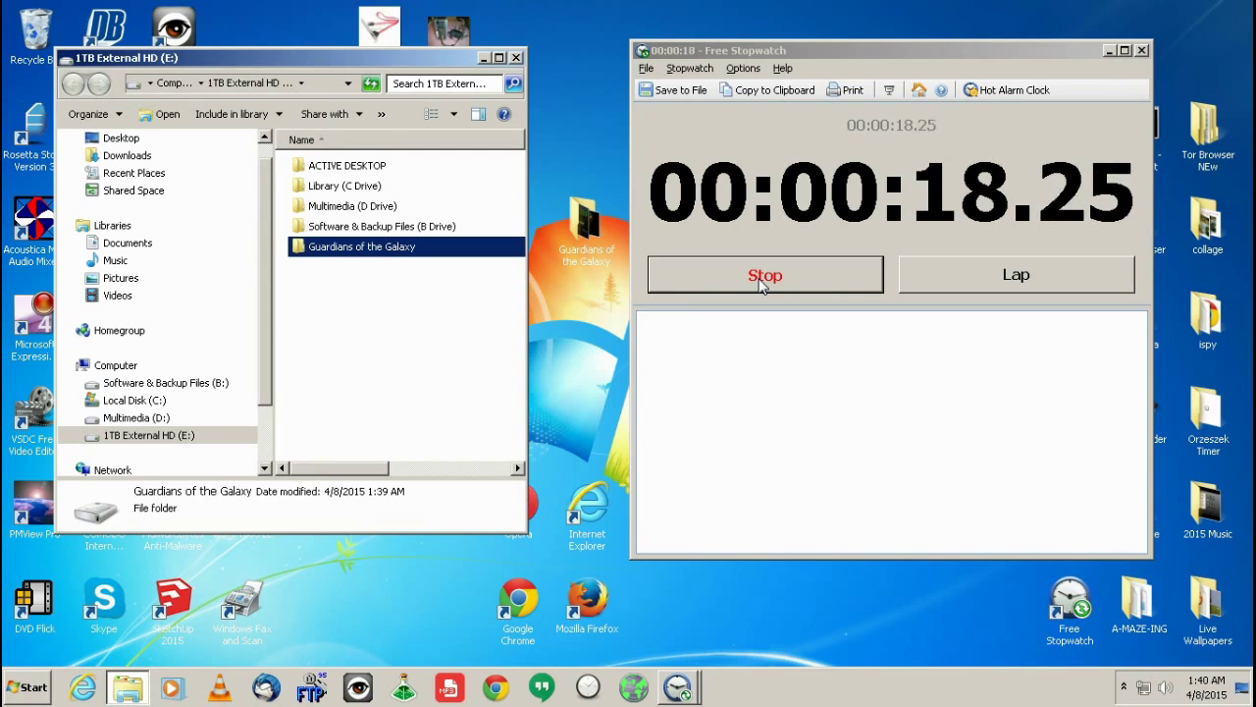
left_click(763, 279)
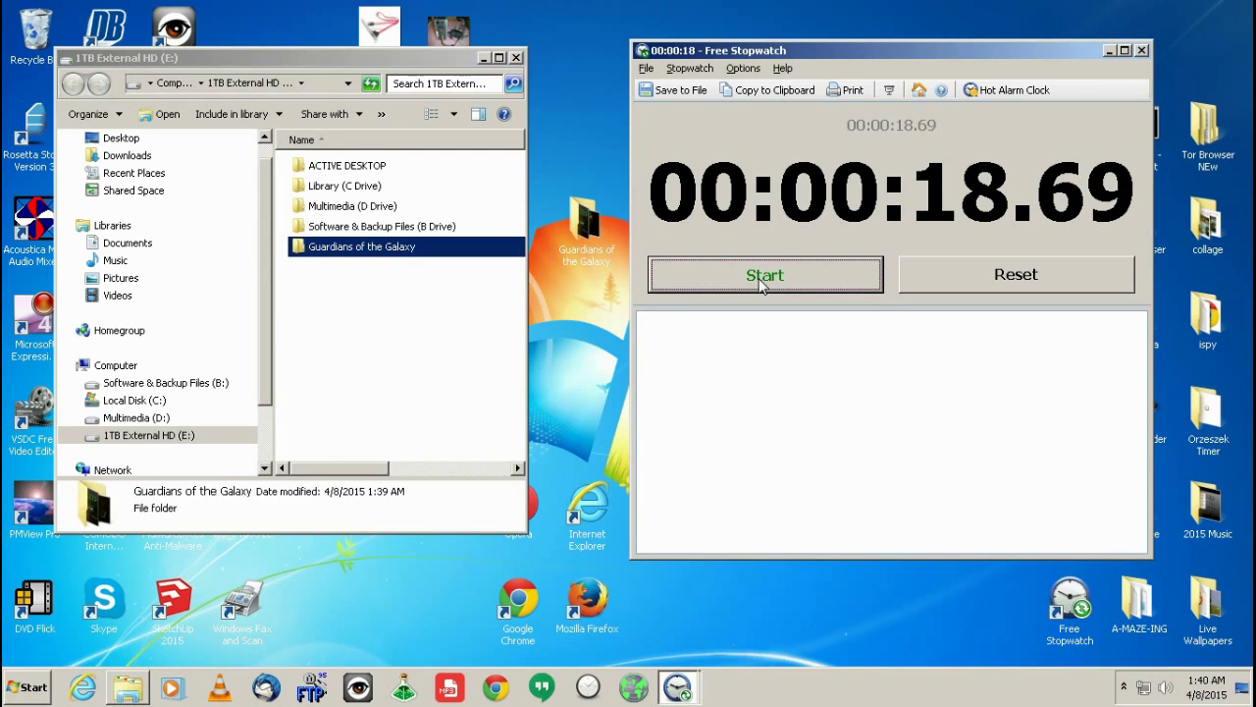
left_click(684, 658)
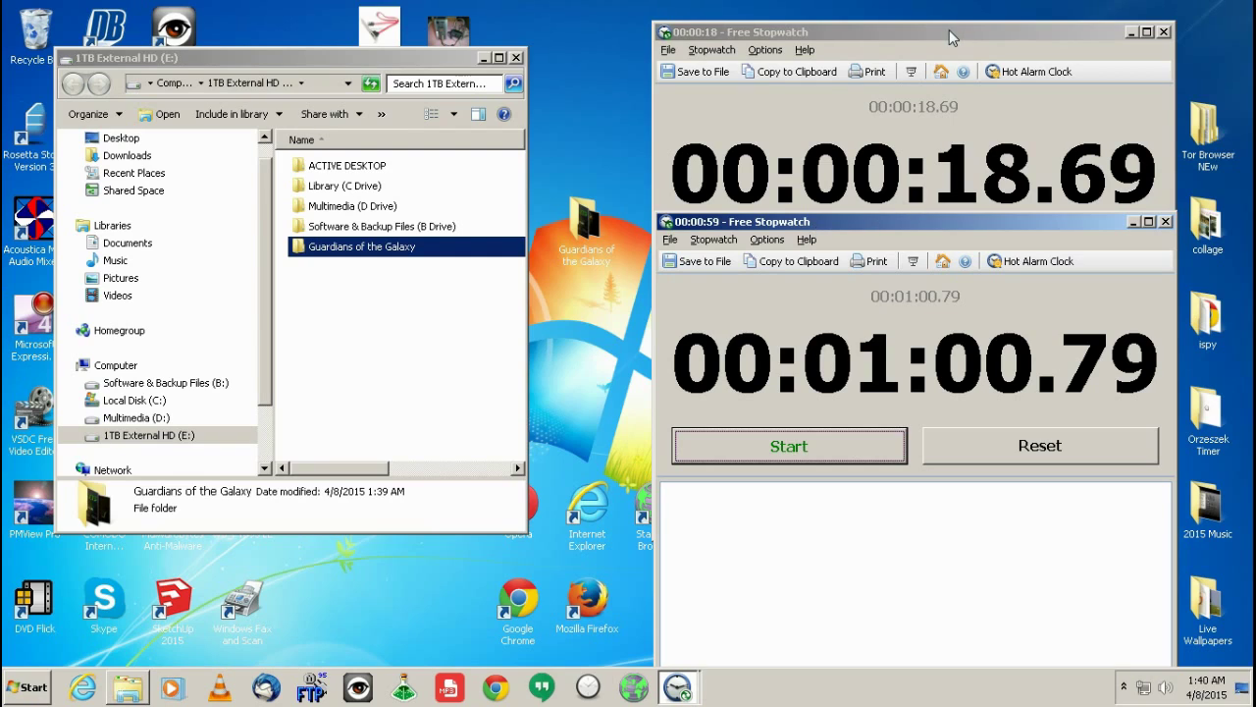
Close the drive's folder window and move the 00:00:18.69 and 00:01:00.79 stopwatches apart
left_click(940, 183)
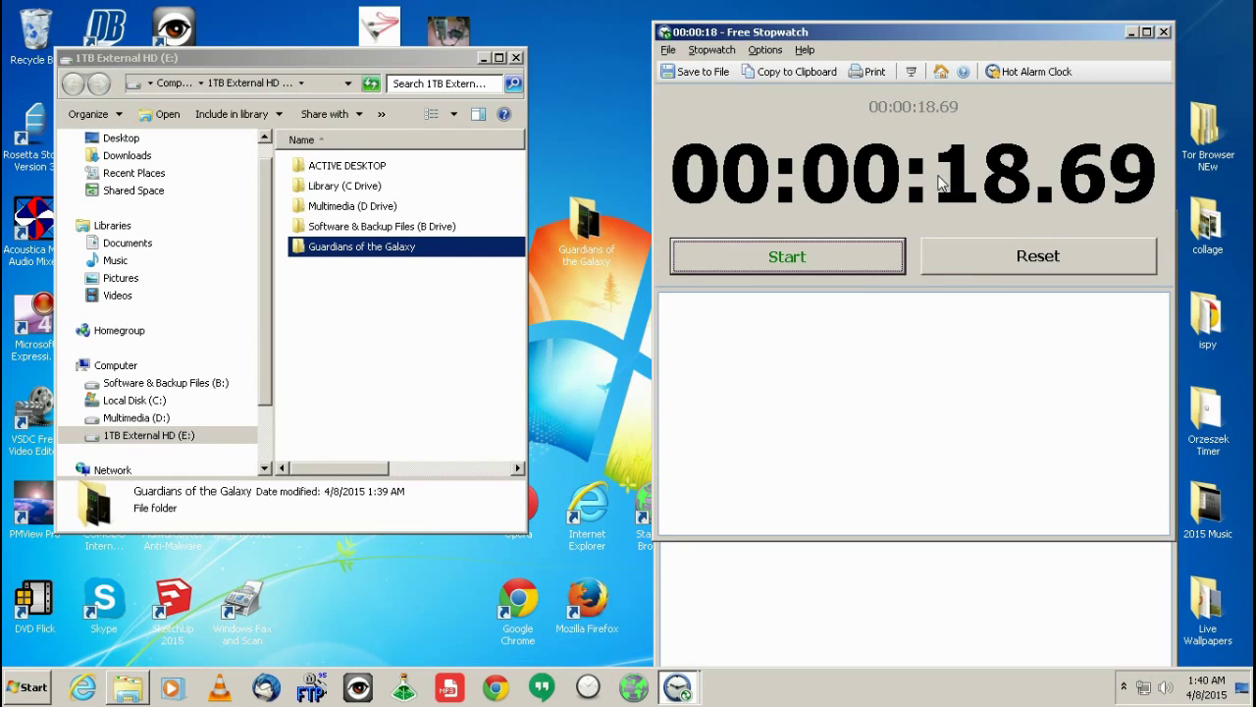
left_click(930, 573)
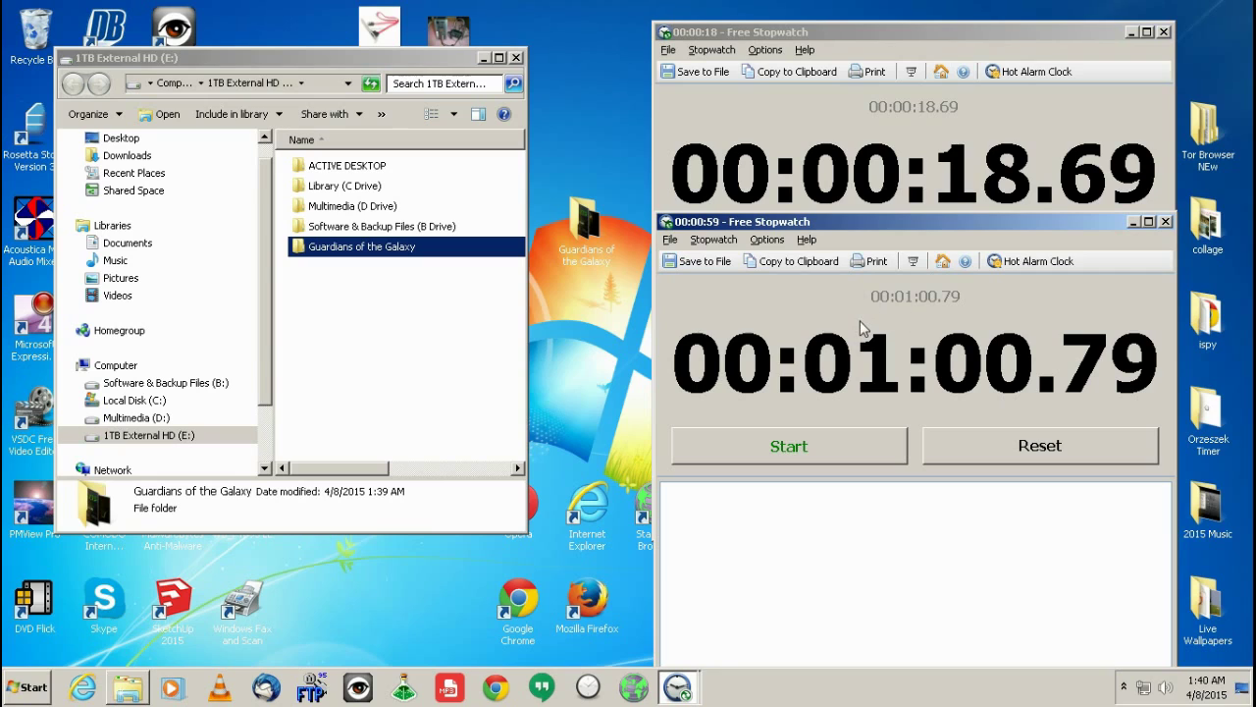
left_click(514, 60)
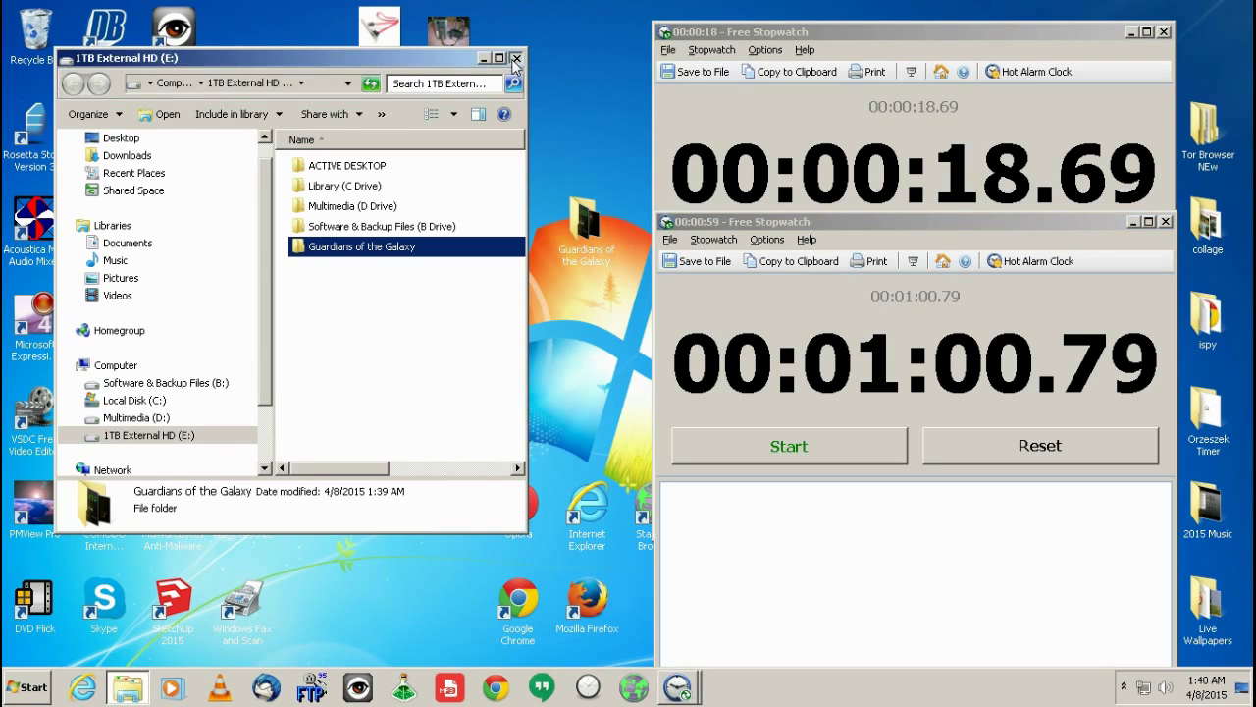
left_click(514, 60)
left_click(728, 34)
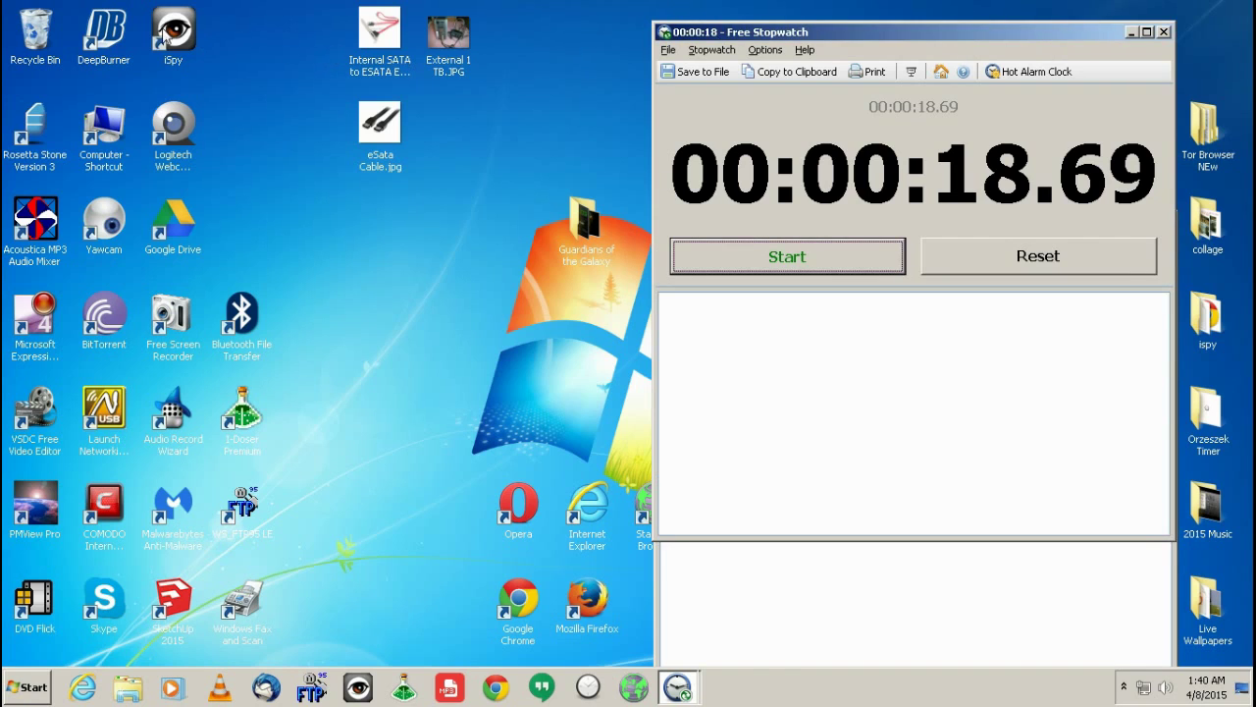
left_click_drag(163, 33, 161, 31)
left_click(766, 222)
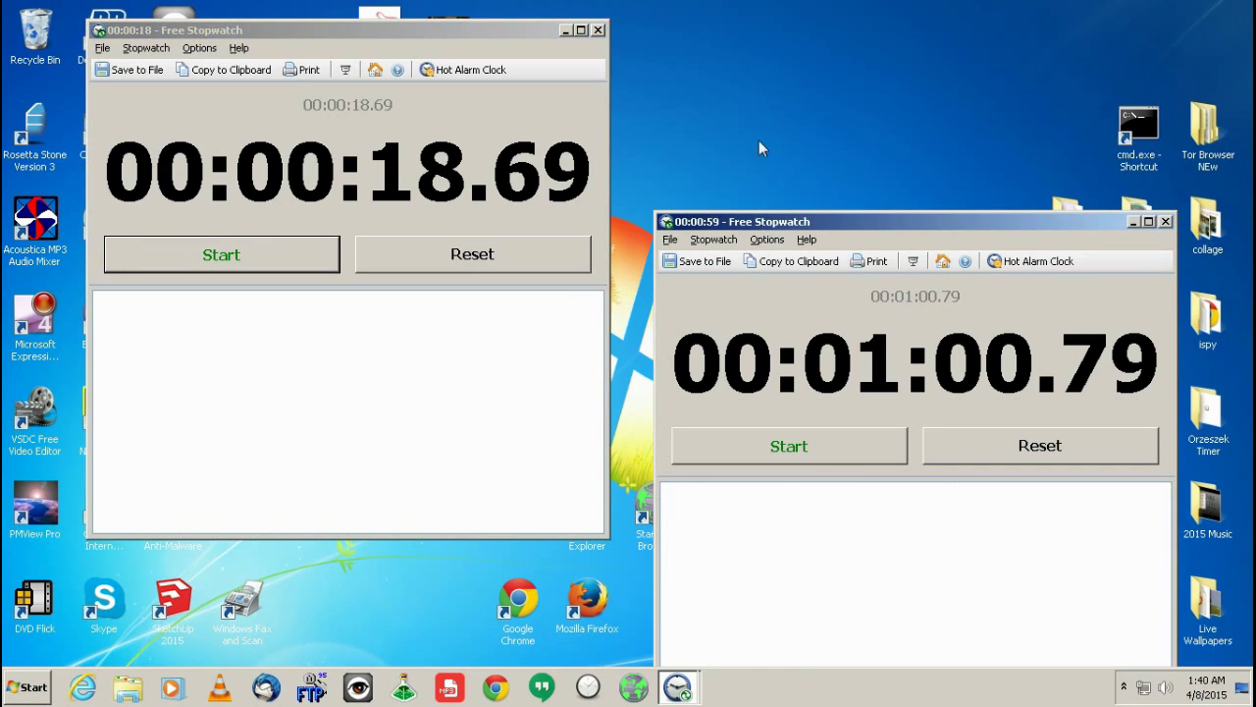
left_click_drag(749, 38, 753, 26)
left_click(500, 146)
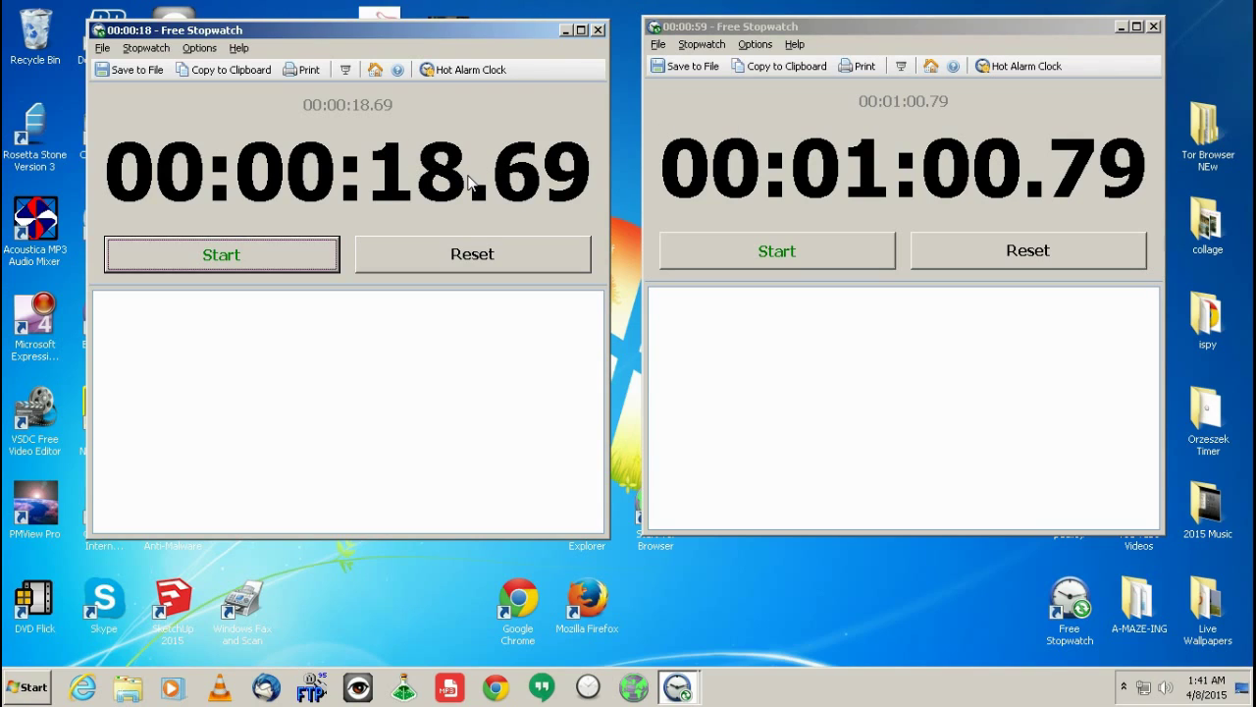
Align the two stopwatch windows side by side at the same height
left_click(762, 163)
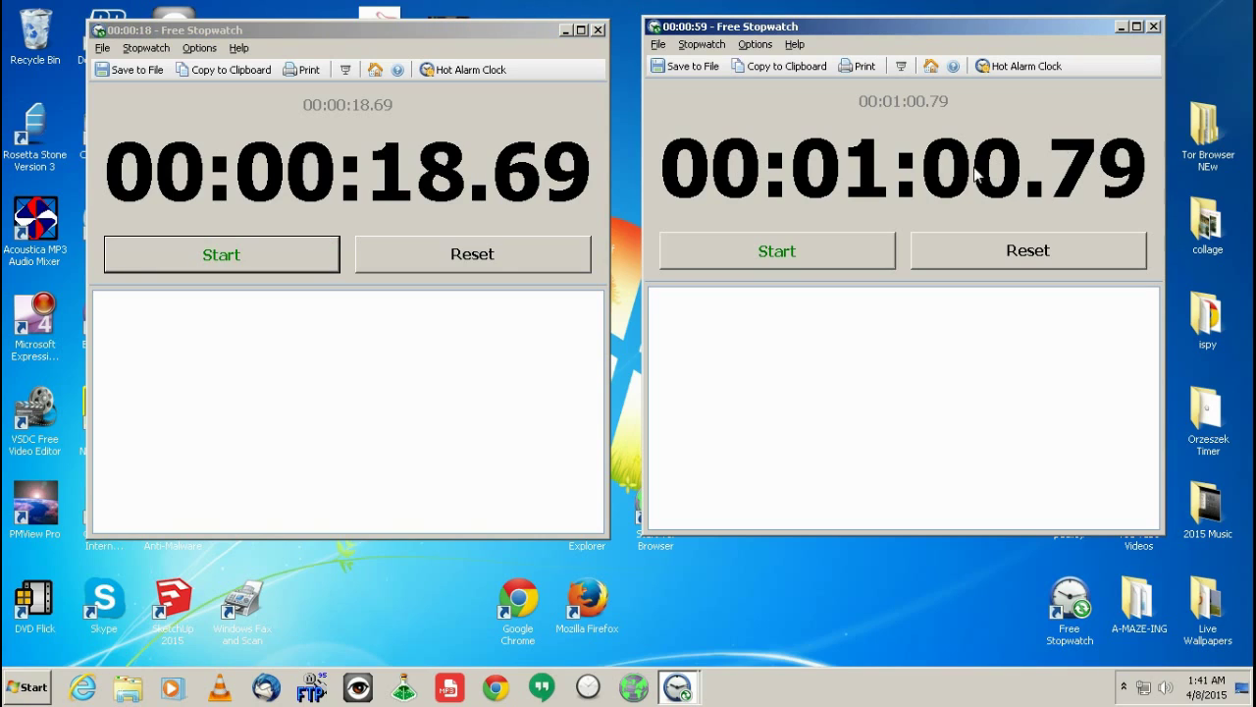
key("alt+Tab")
key("alt+Tab")
left_click(541, 149)
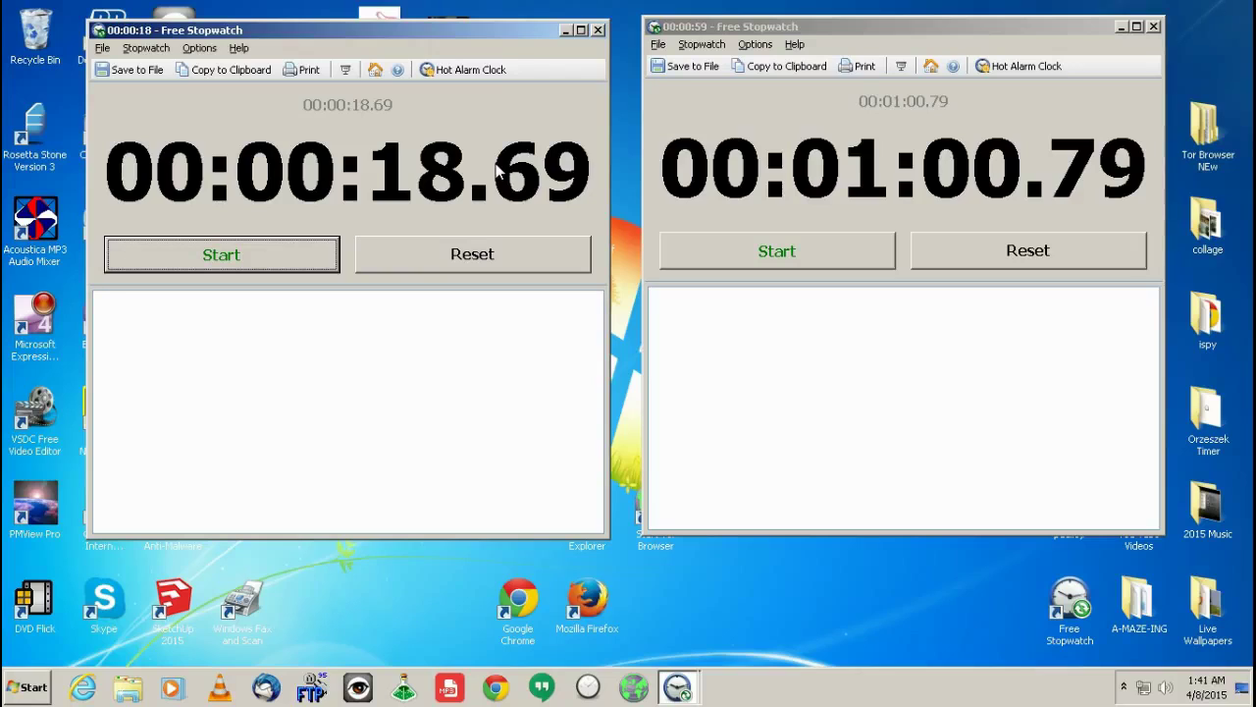
left_click_drag(496, 31, 491, 143)
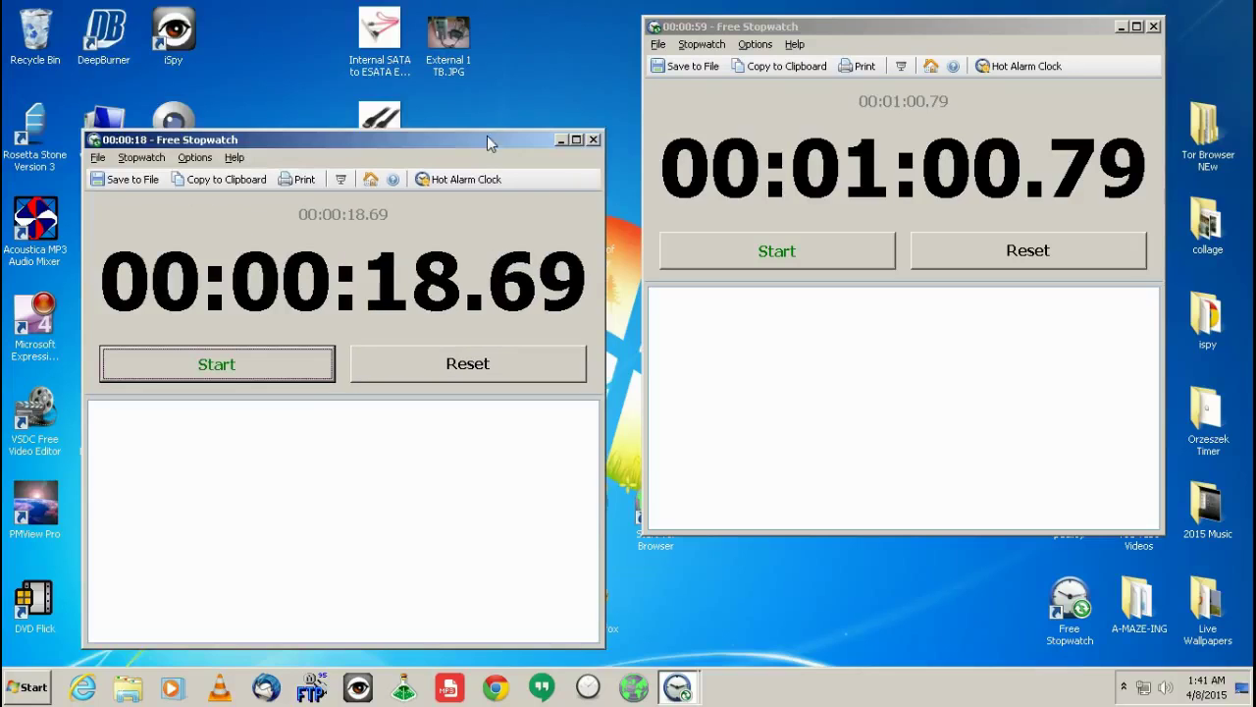
left_click_drag(699, 29, 702, 132)
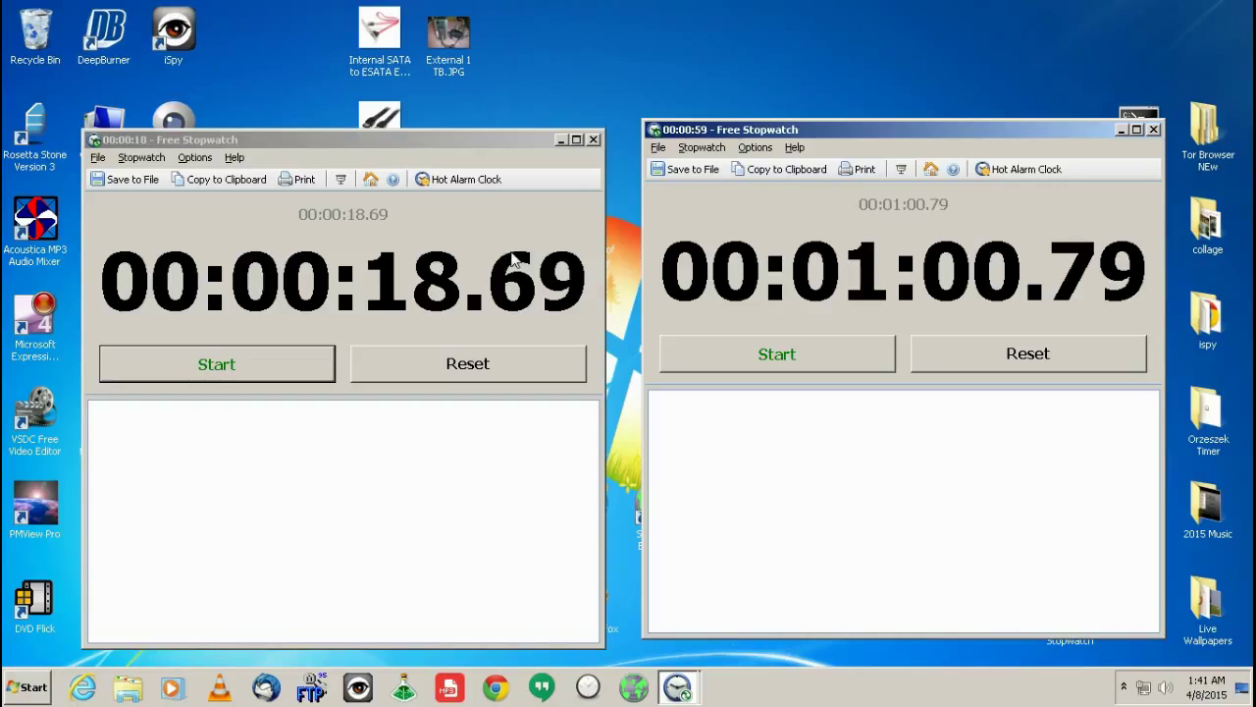
left_click(545, 261)
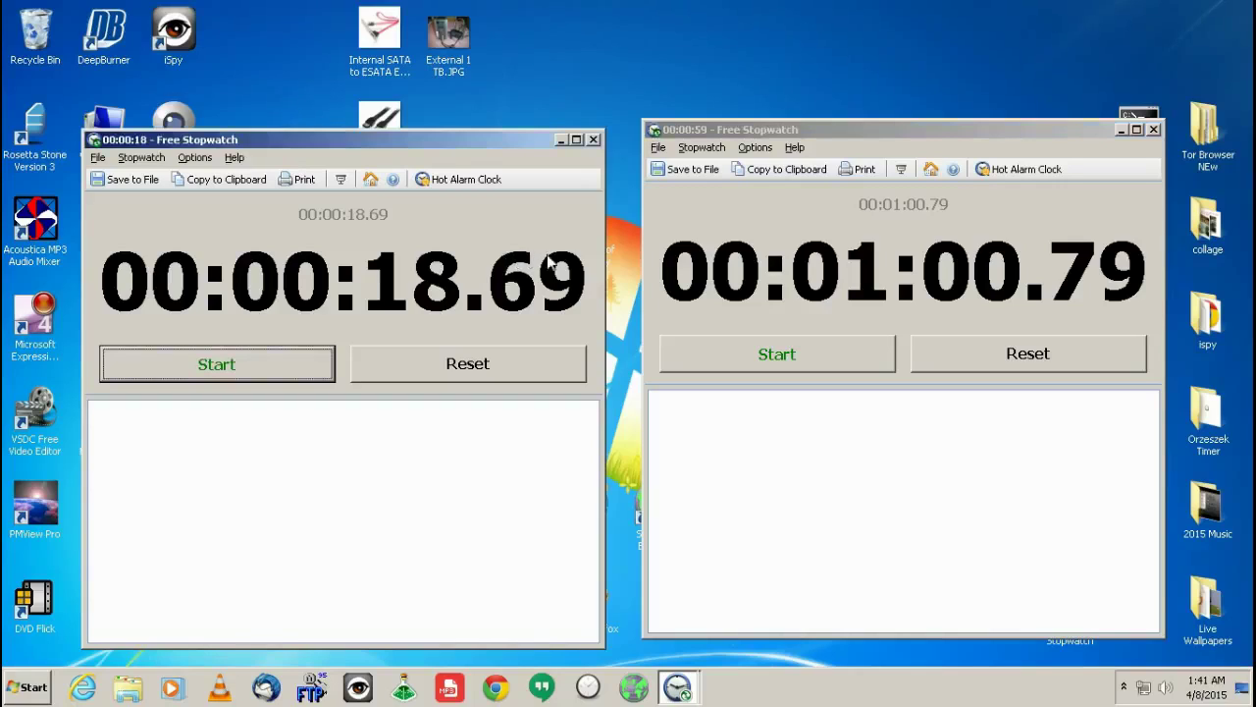
left_click(690, 260)
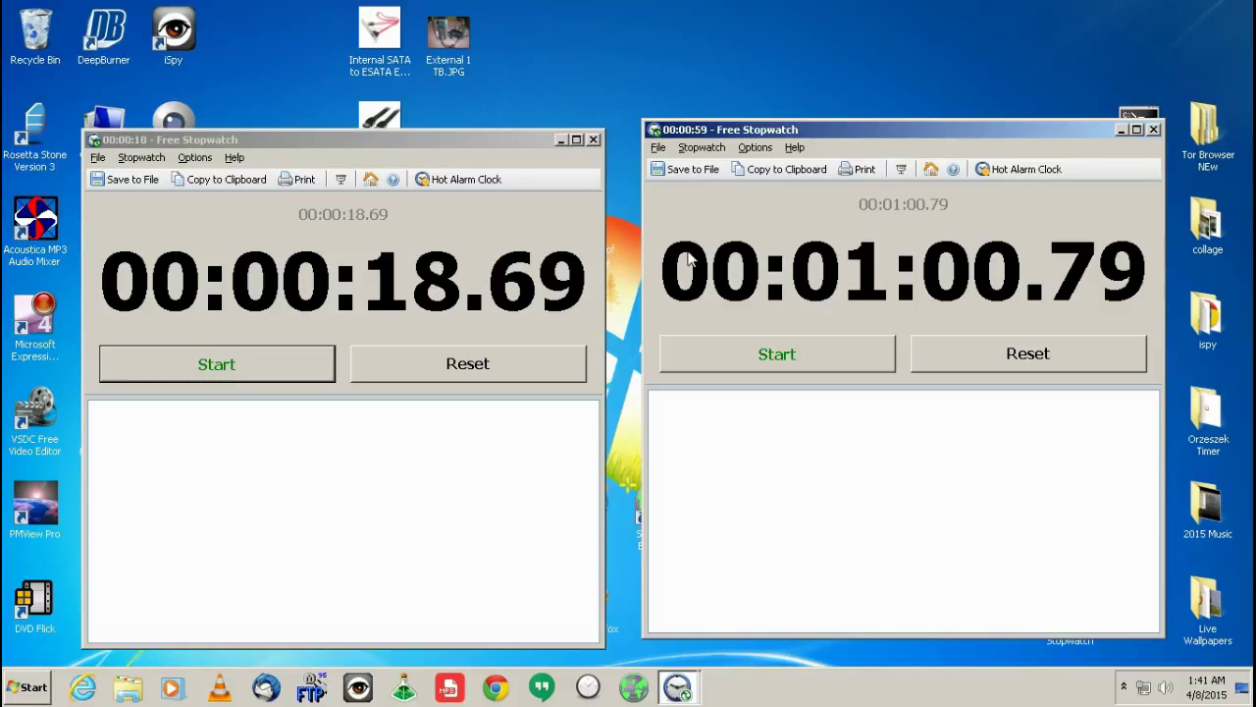
left_click(522, 247)
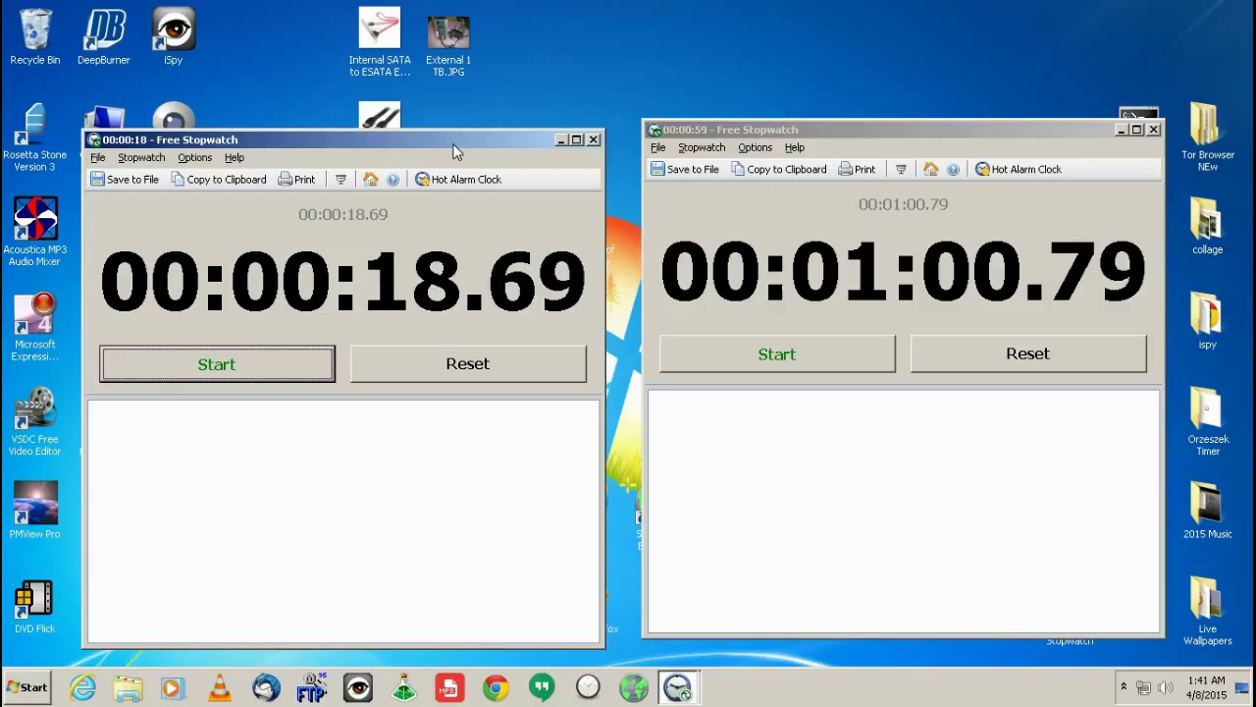
left_click_drag(453, 144, 453, 119)
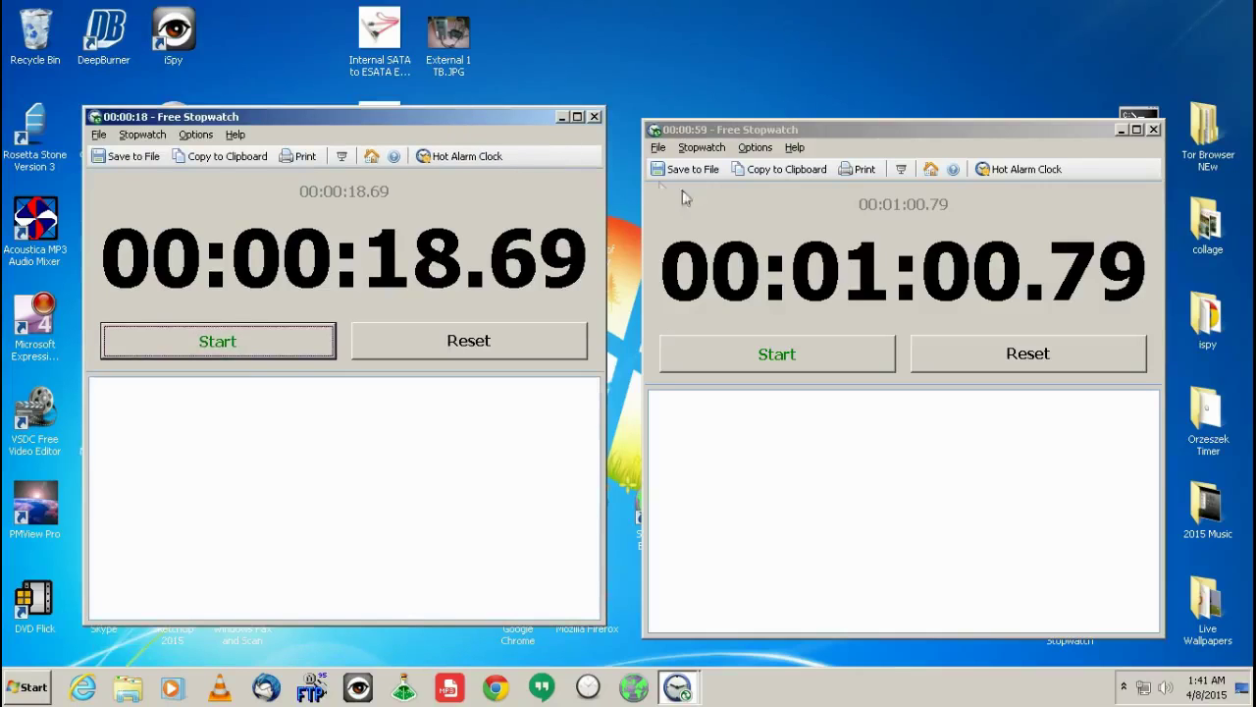
left_click(797, 123)
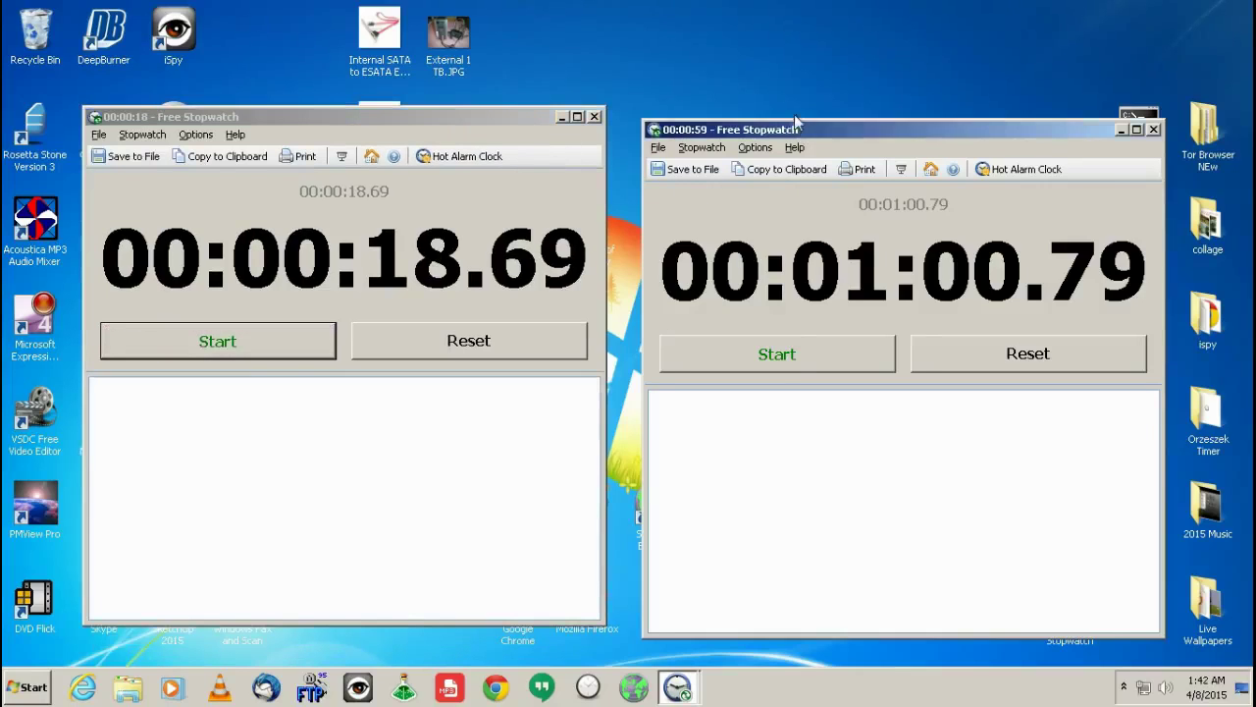
Show External 1 TB.JPG full screen, restore it, then close it
left_click_drag(797, 123, 795, 109)
double_click(440, 37)
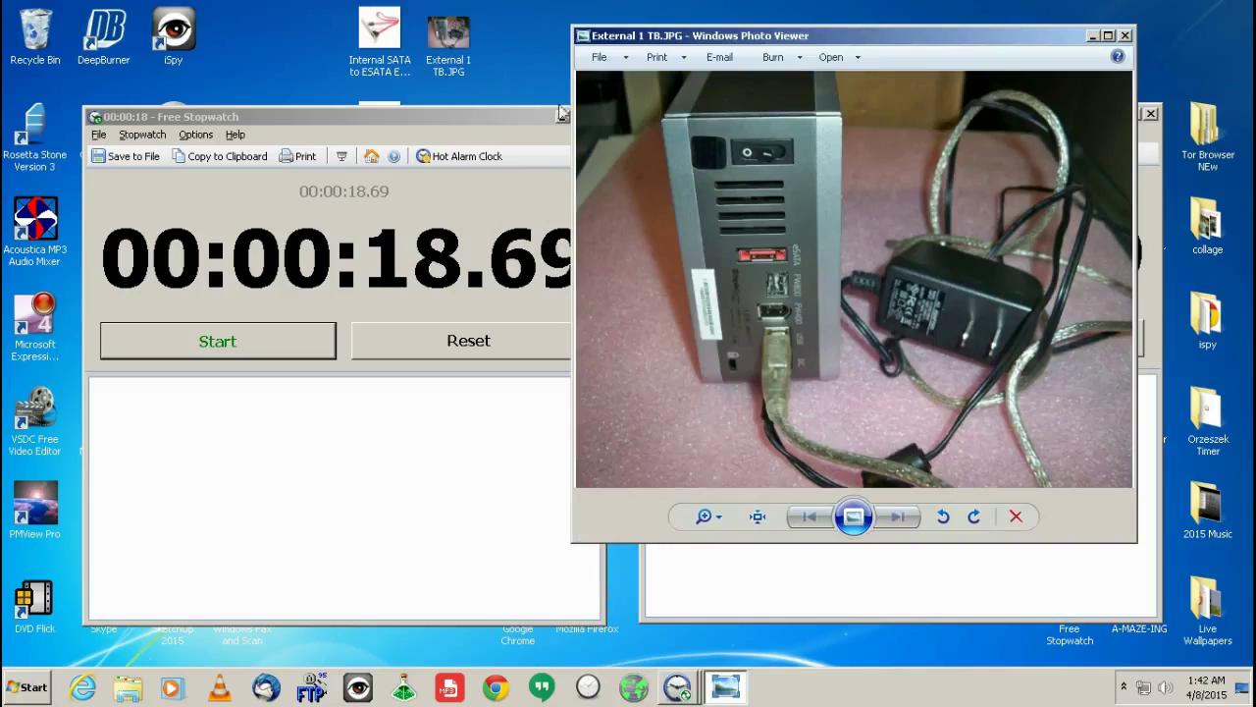
double_click(724, 41)
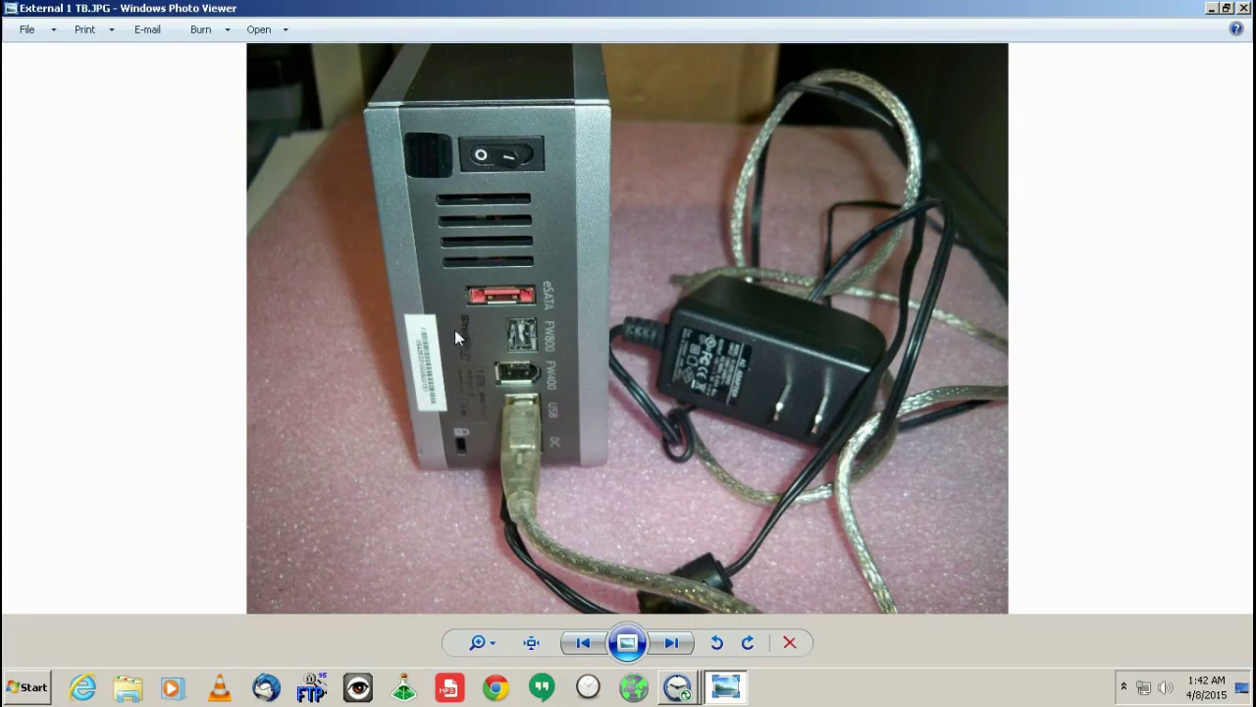
double_click(663, 9)
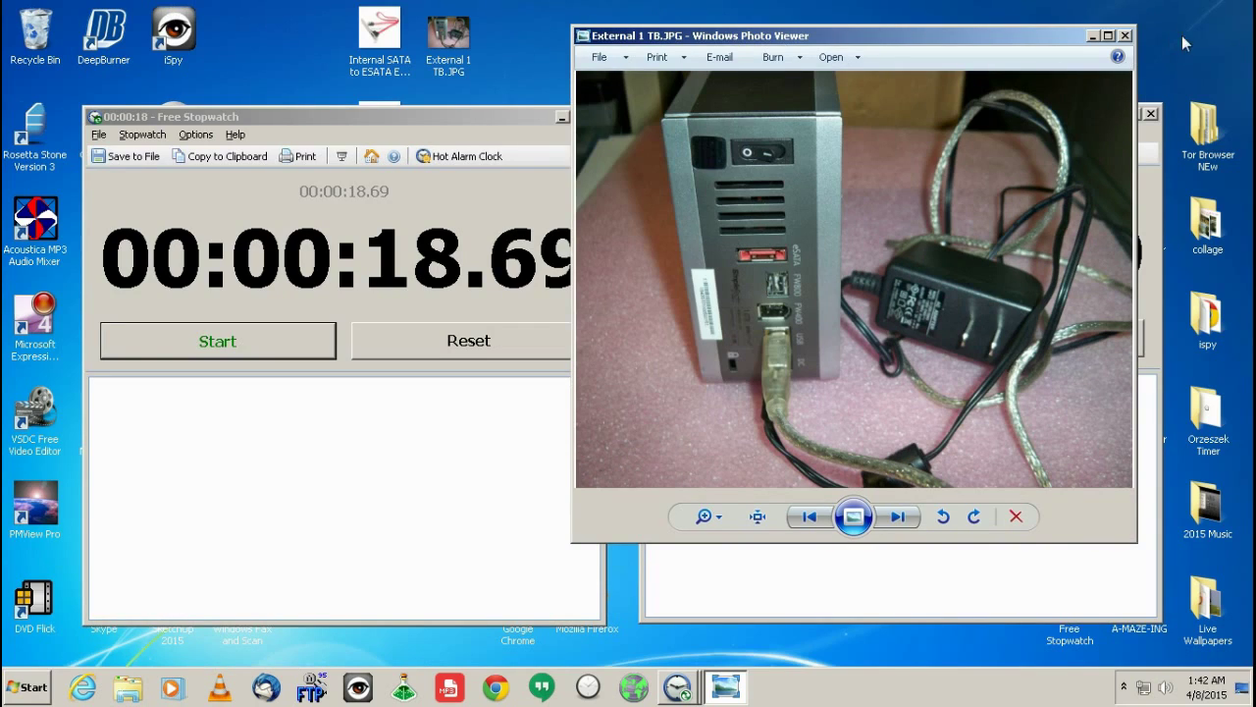
left_click(1128, 36)
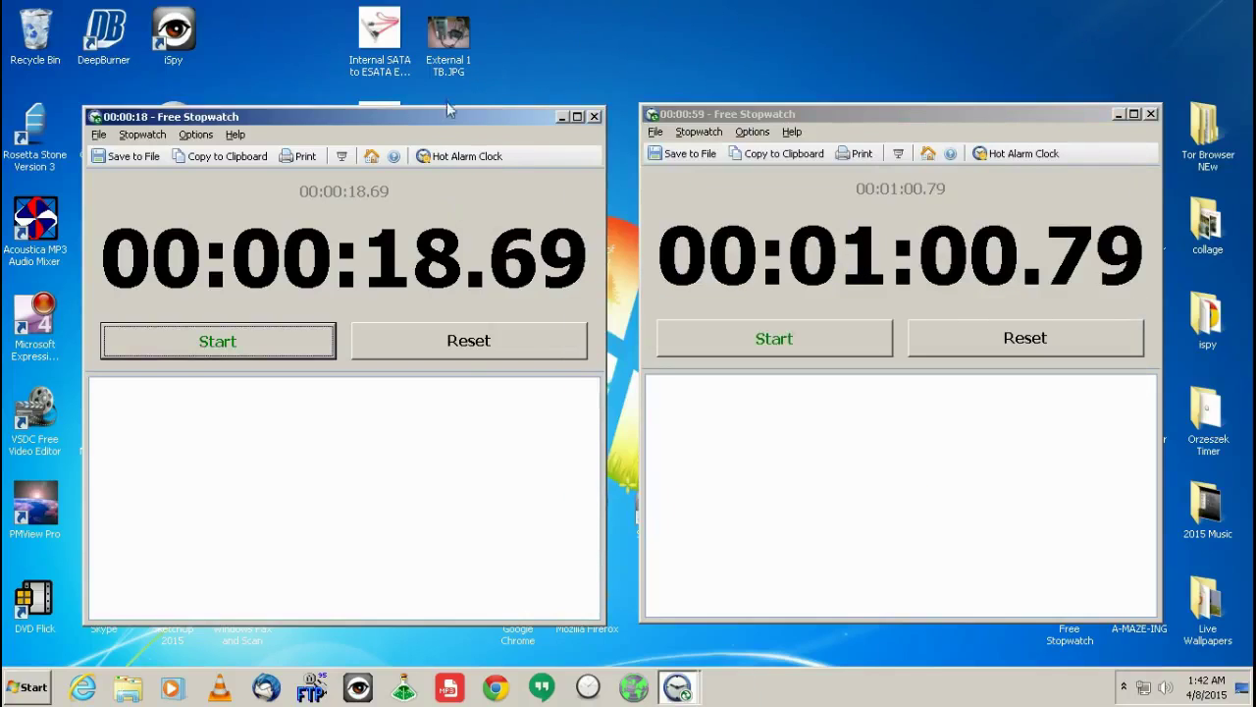
View and close the eSata Cable and Internal SATA to eSATA bracket photos in turn
left_click_drag(449, 120, 457, 197)
left_click(393, 104)
double_click(382, 124)
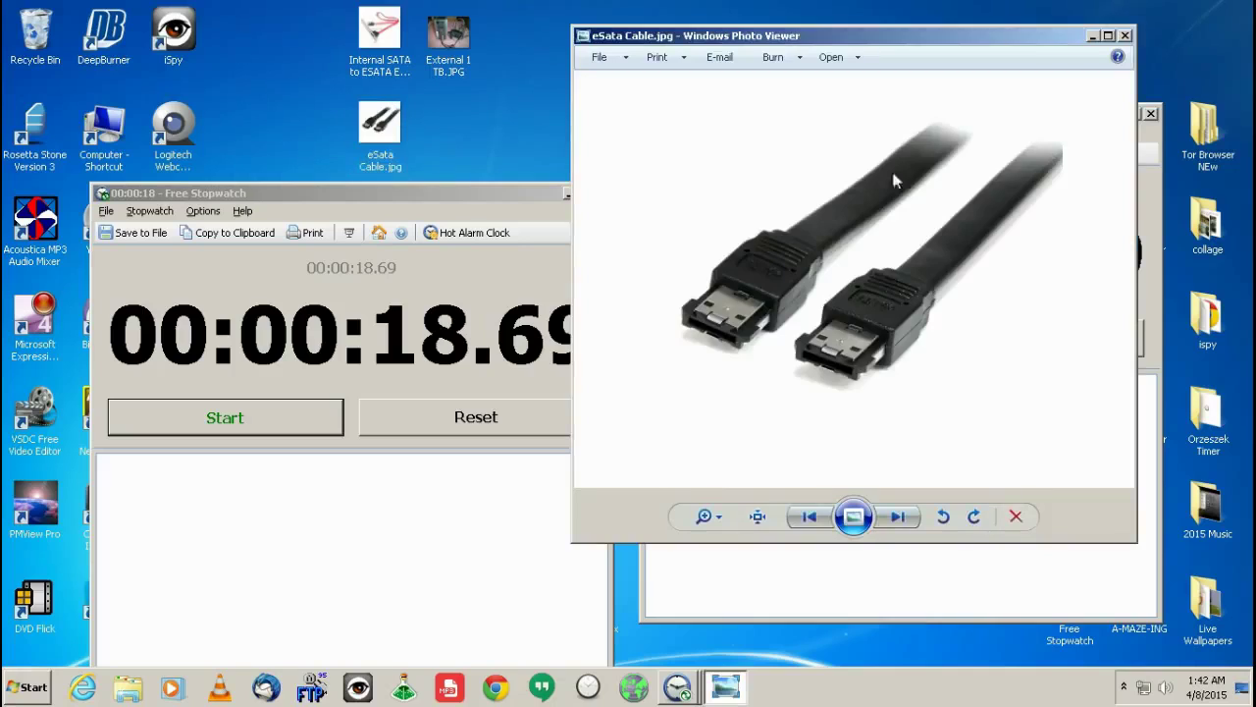
left_click(1135, 33)
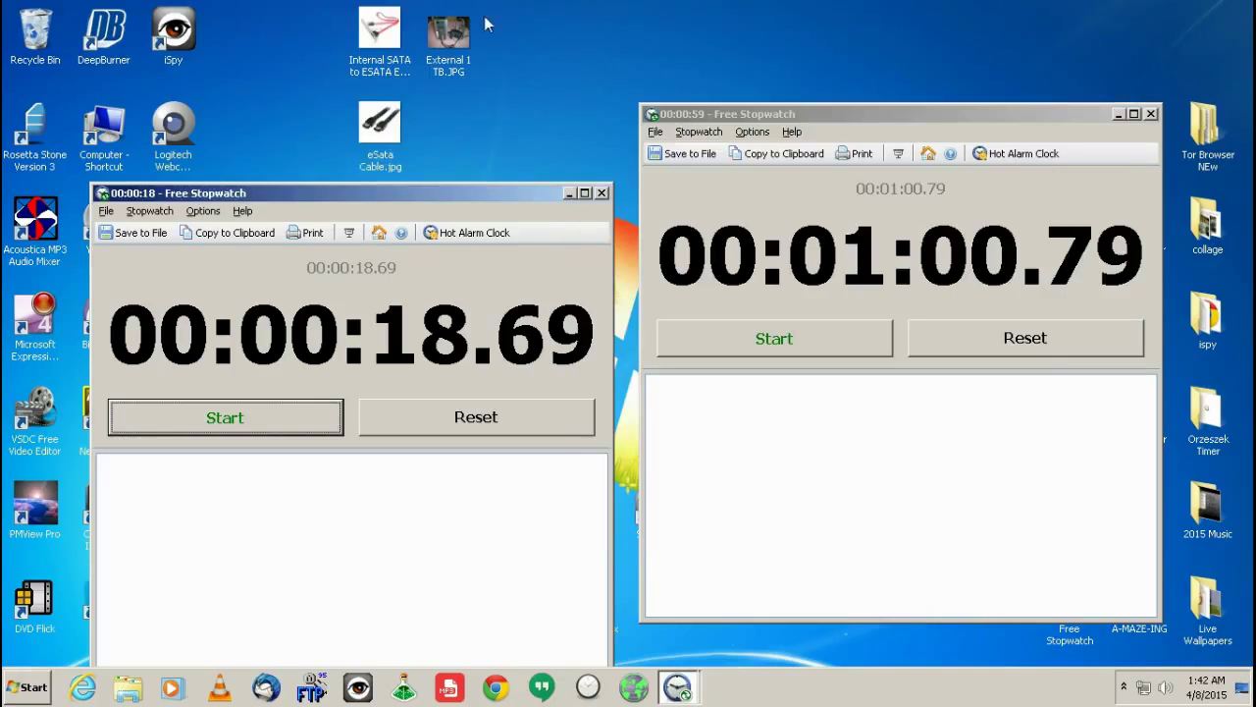
double_click(411, 18)
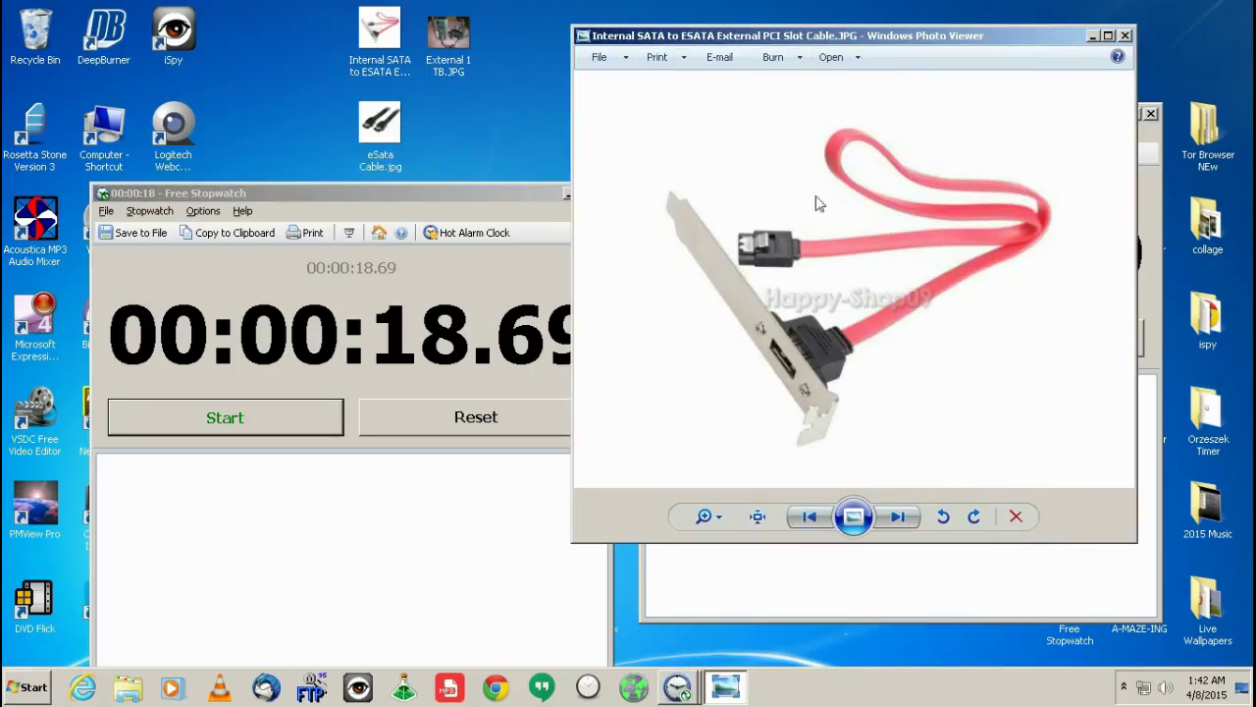
left_click(1125, 36)
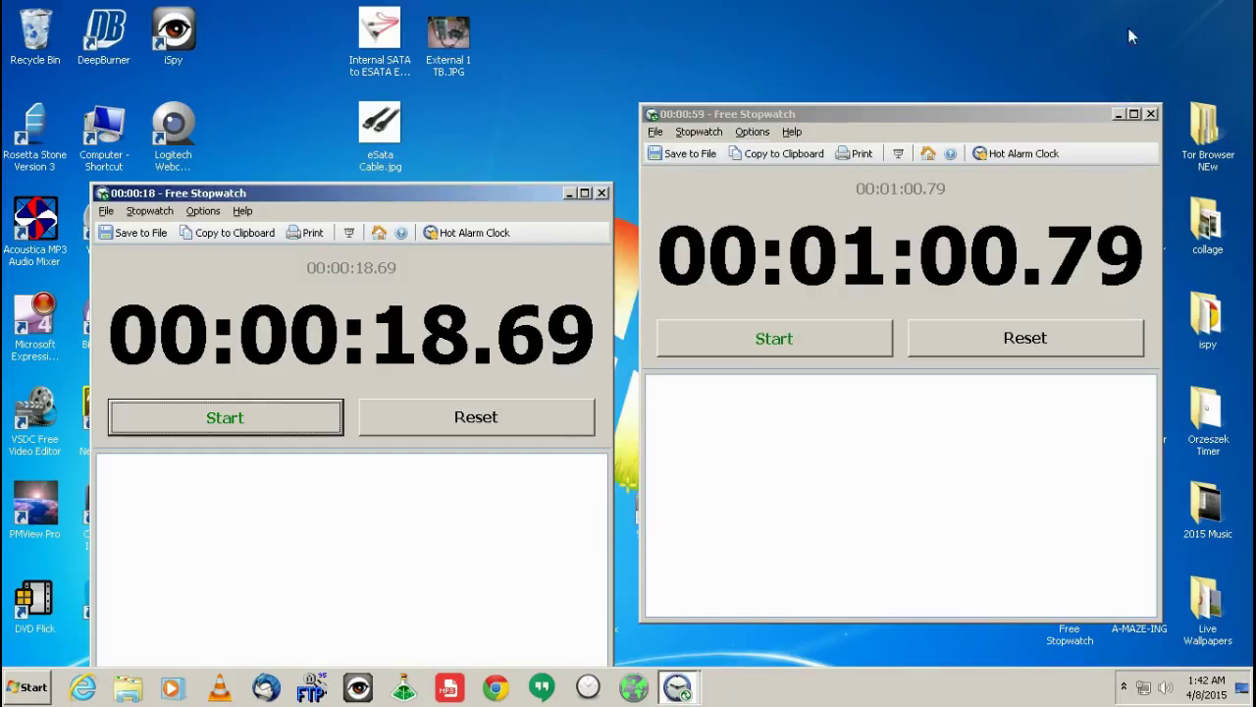
Line up both stopwatch windows (00:00:18.69 and 00:01:00.79) and open External 1 TB.JPG over them
left_click_drag(488, 188, 498, 110)
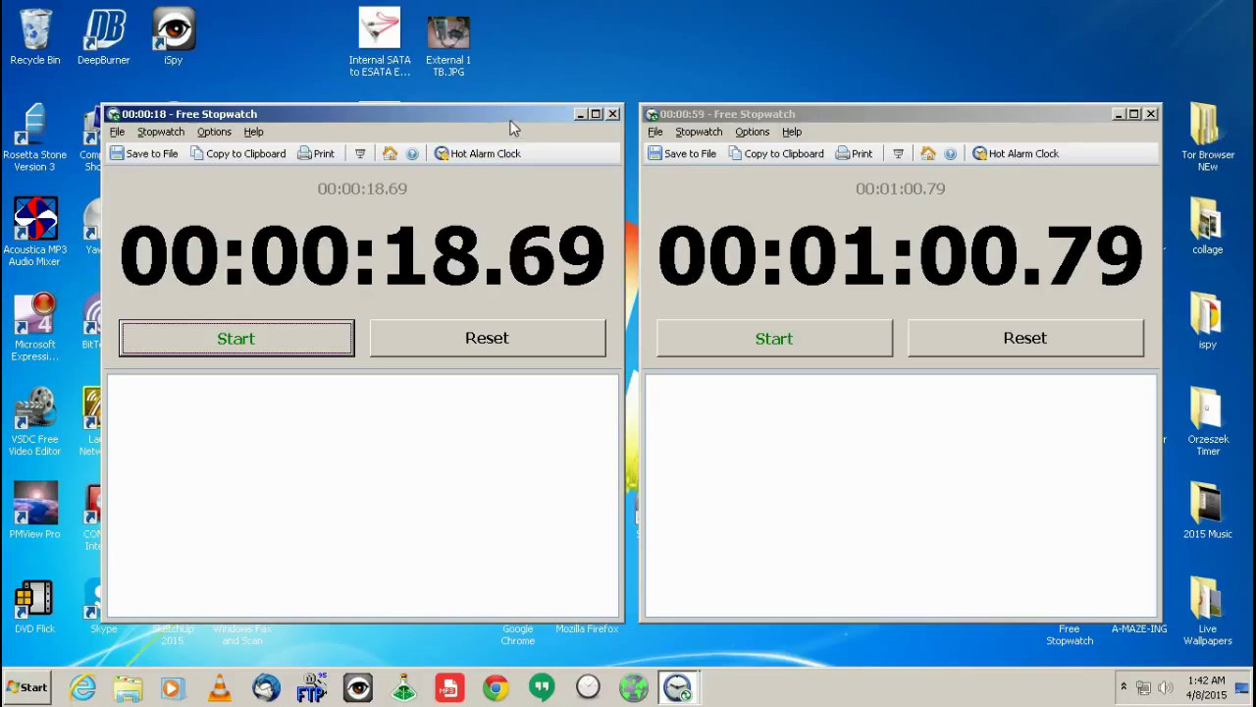
left_click_drag(501, 121, 495, 124)
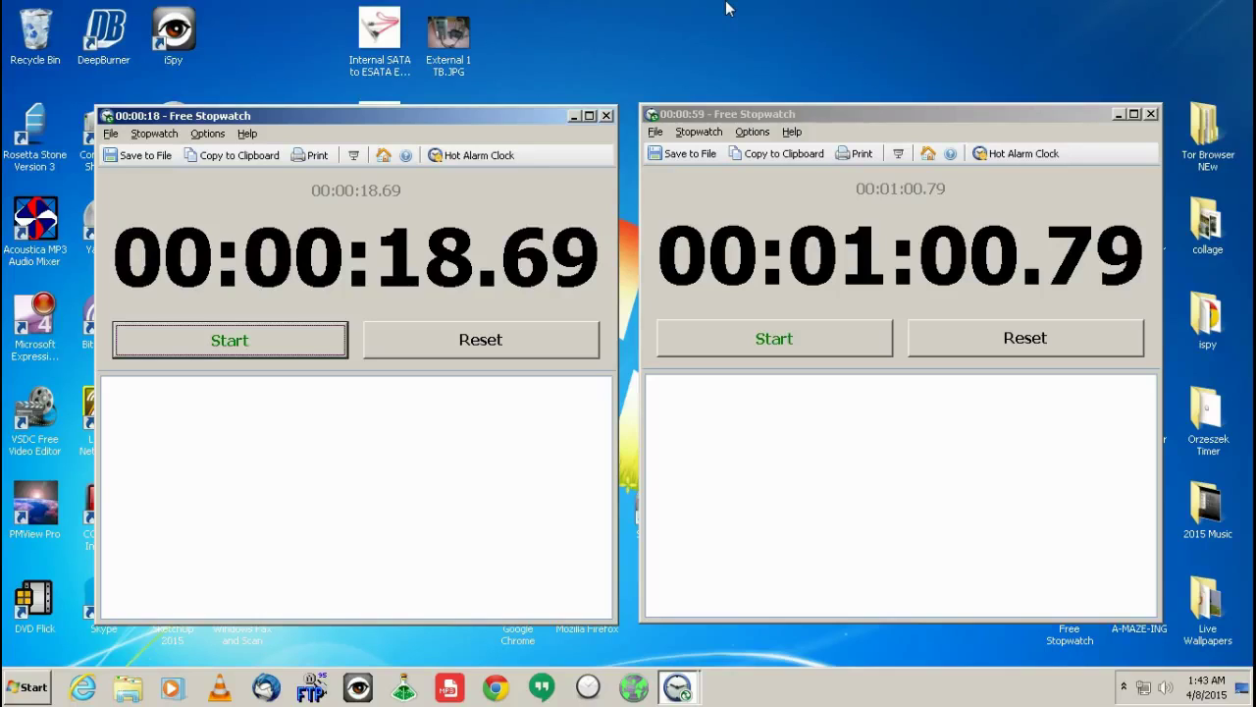
left_click_drag(480, 120, 487, 141)
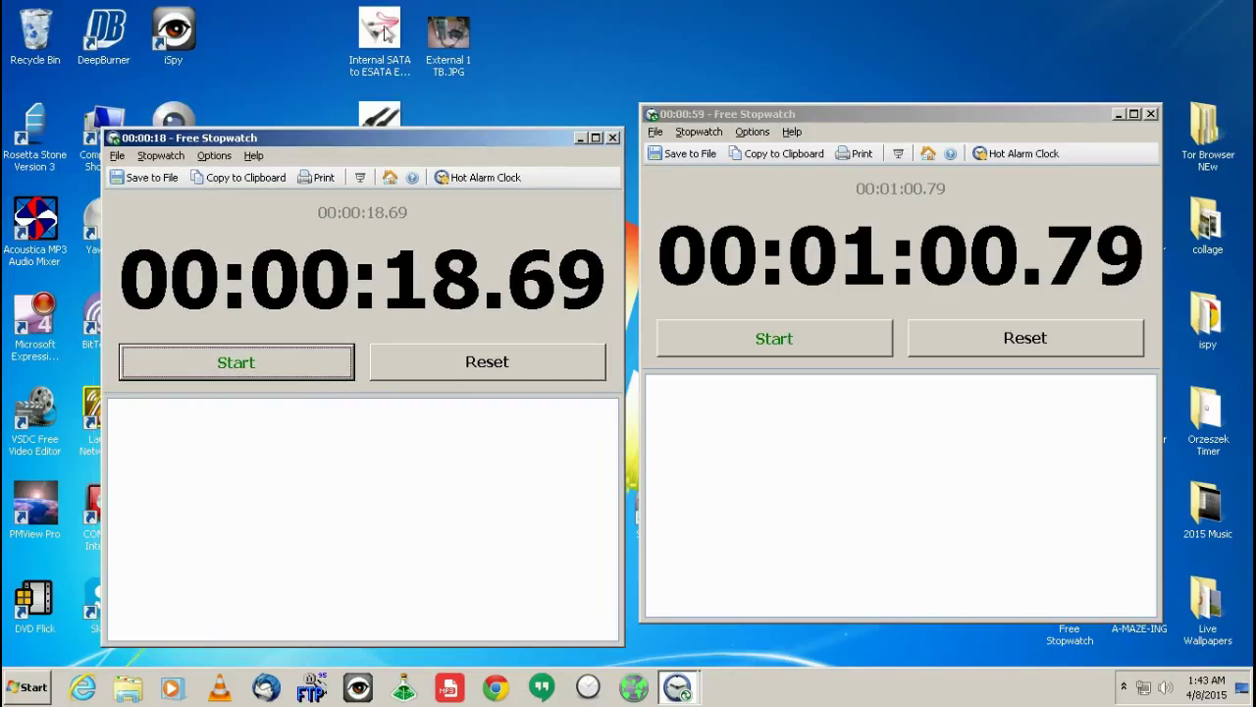
left_click_drag(726, 120, 730, 142)
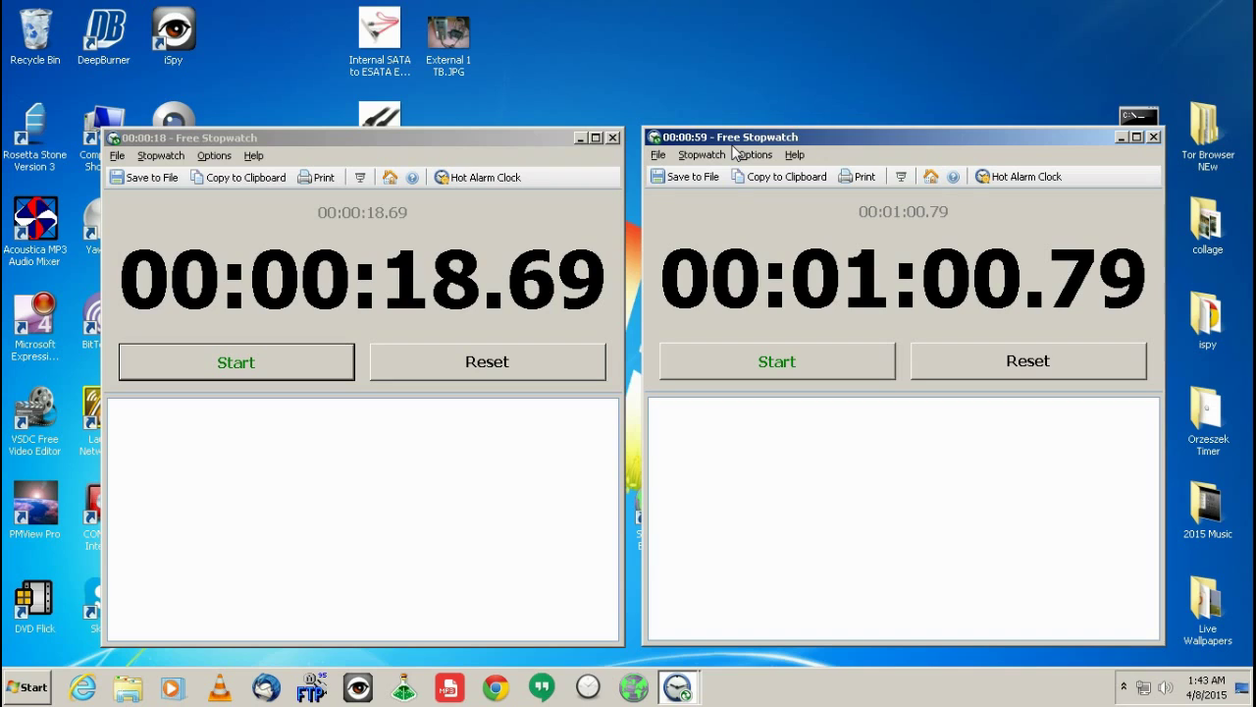
double_click(441, 35)
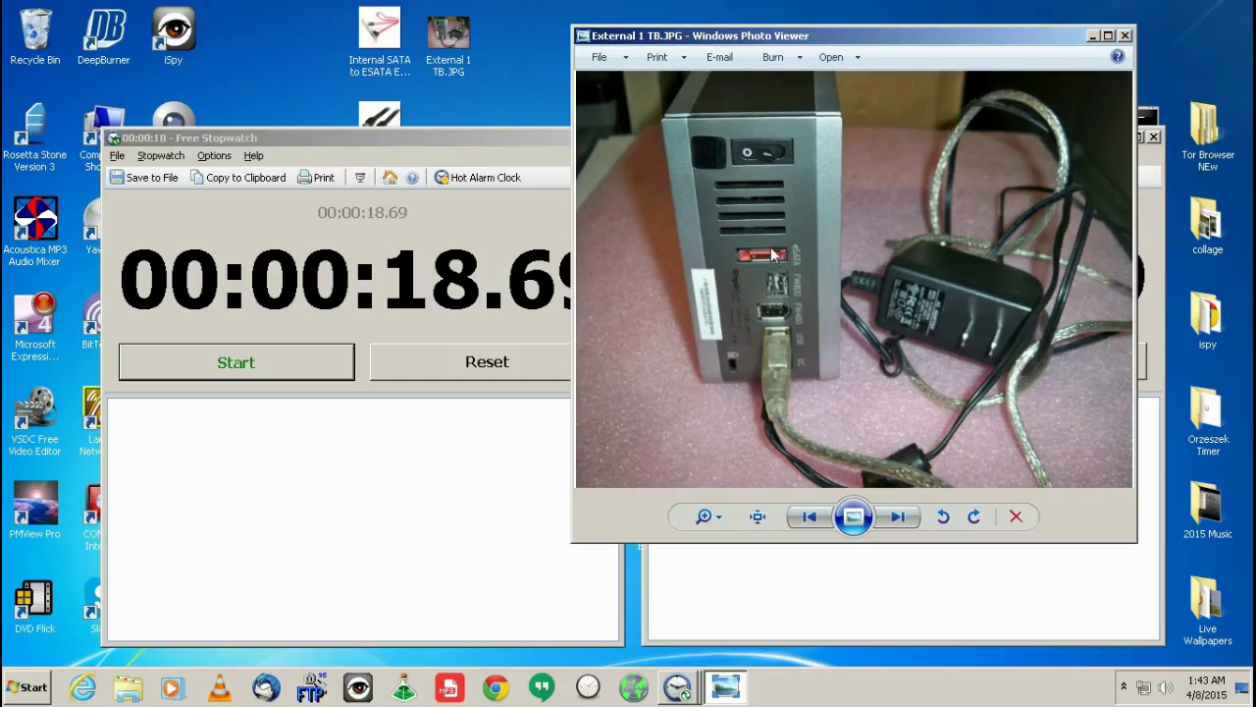
Close External 1 TB.JPG and alternate between the 00:00:18.69 and 00:01:00.79 stopwatch windows
left_click(1126, 36)
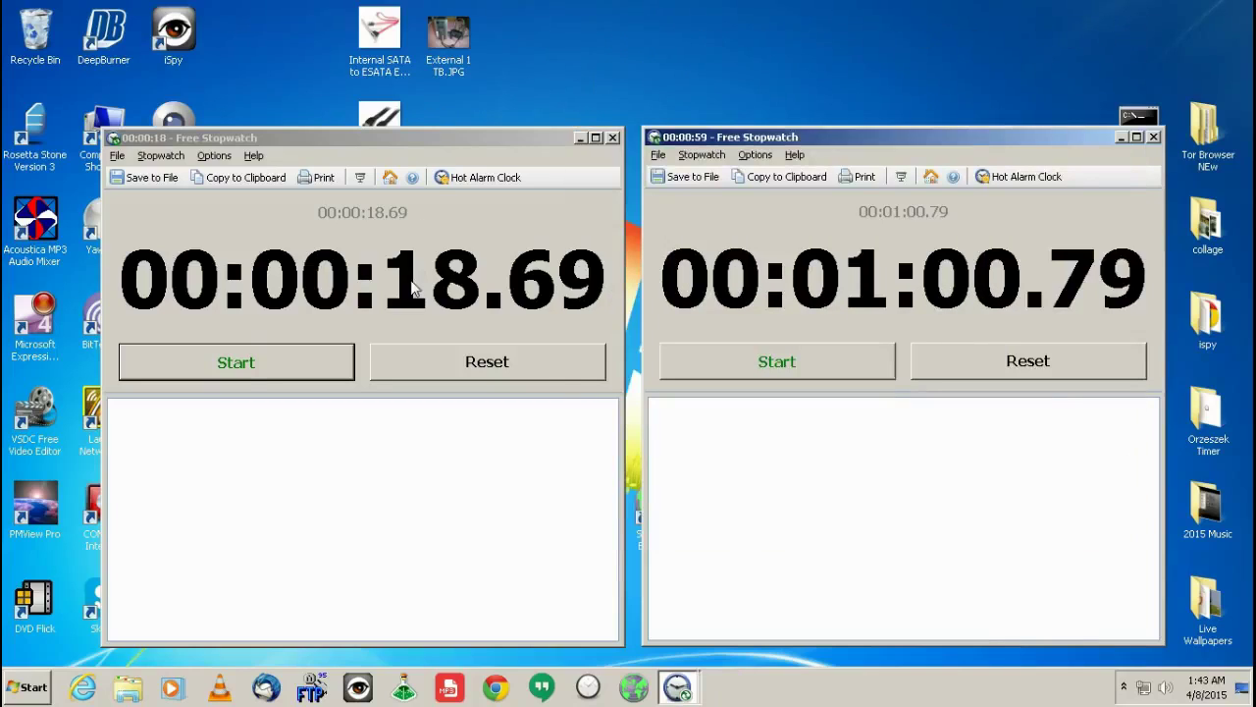
left_click(417, 289)
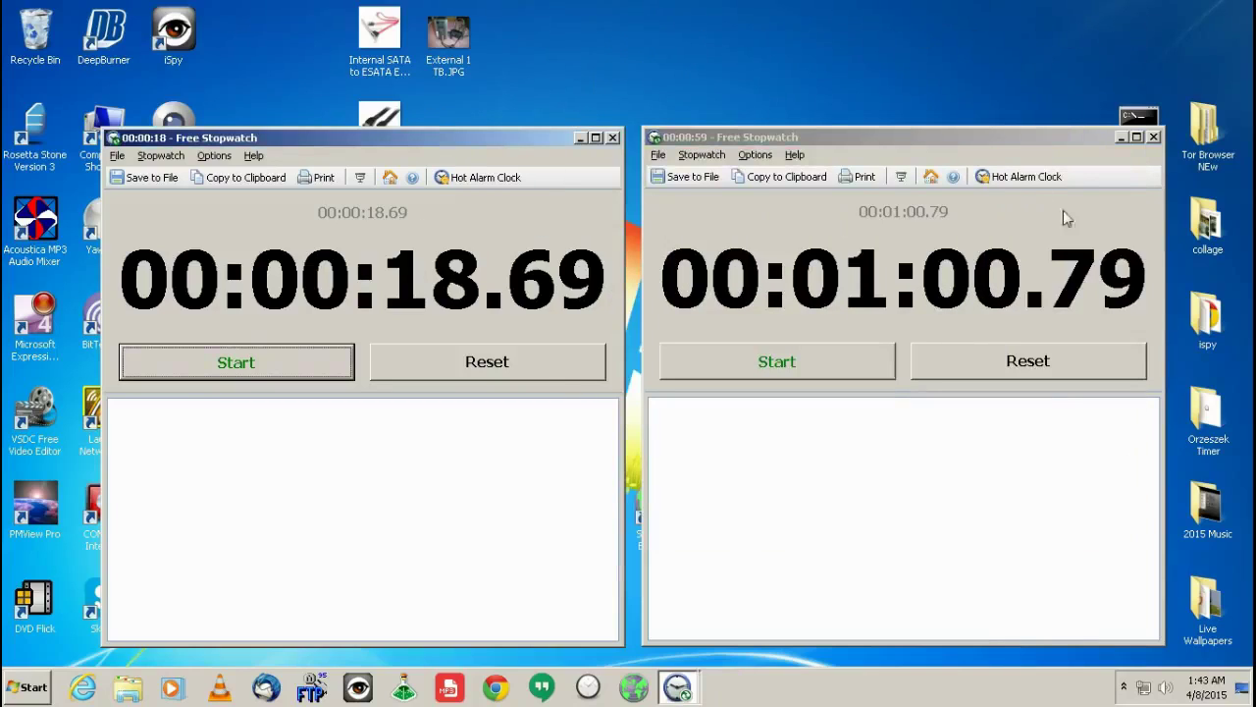
left_click(1128, 182)
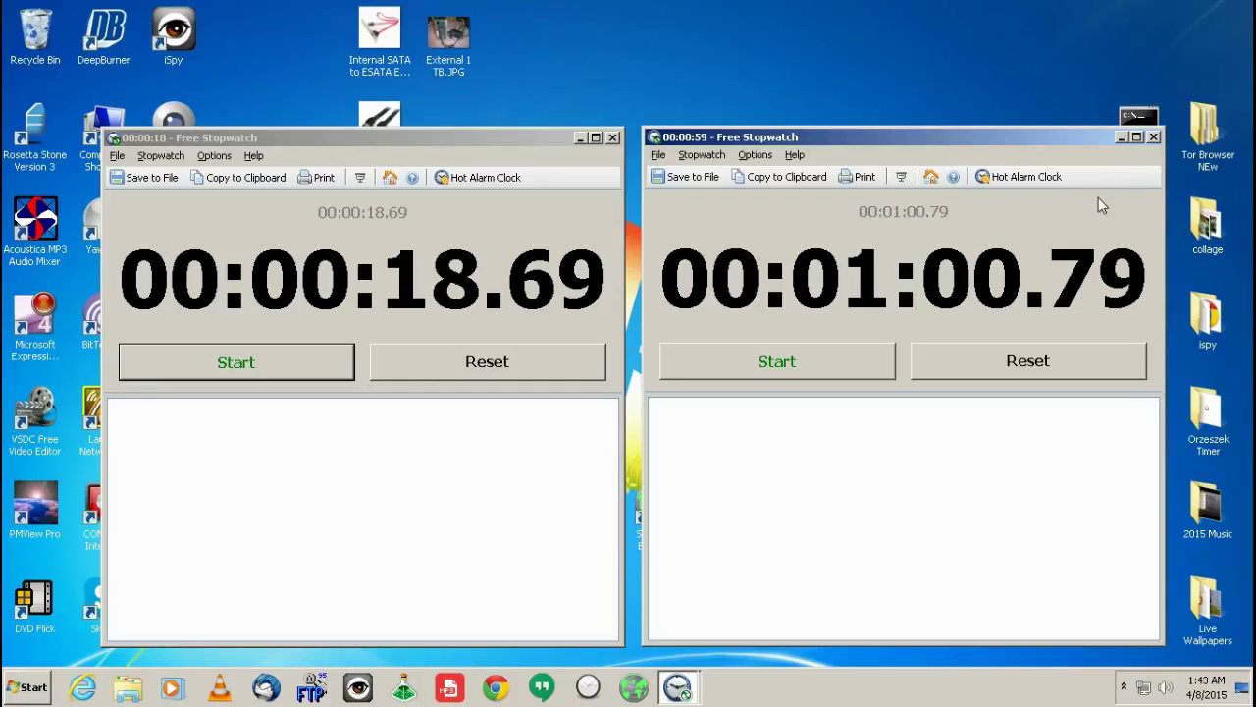
left_click(577, 265)
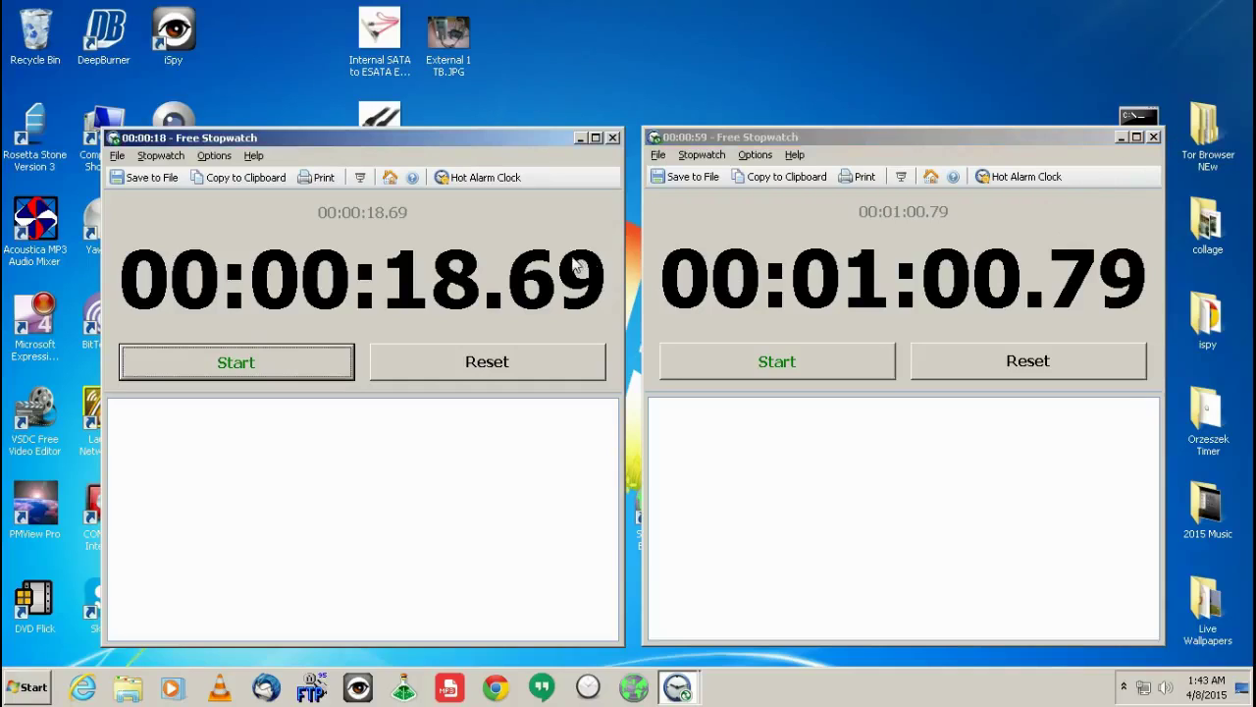
left_click(723, 241)
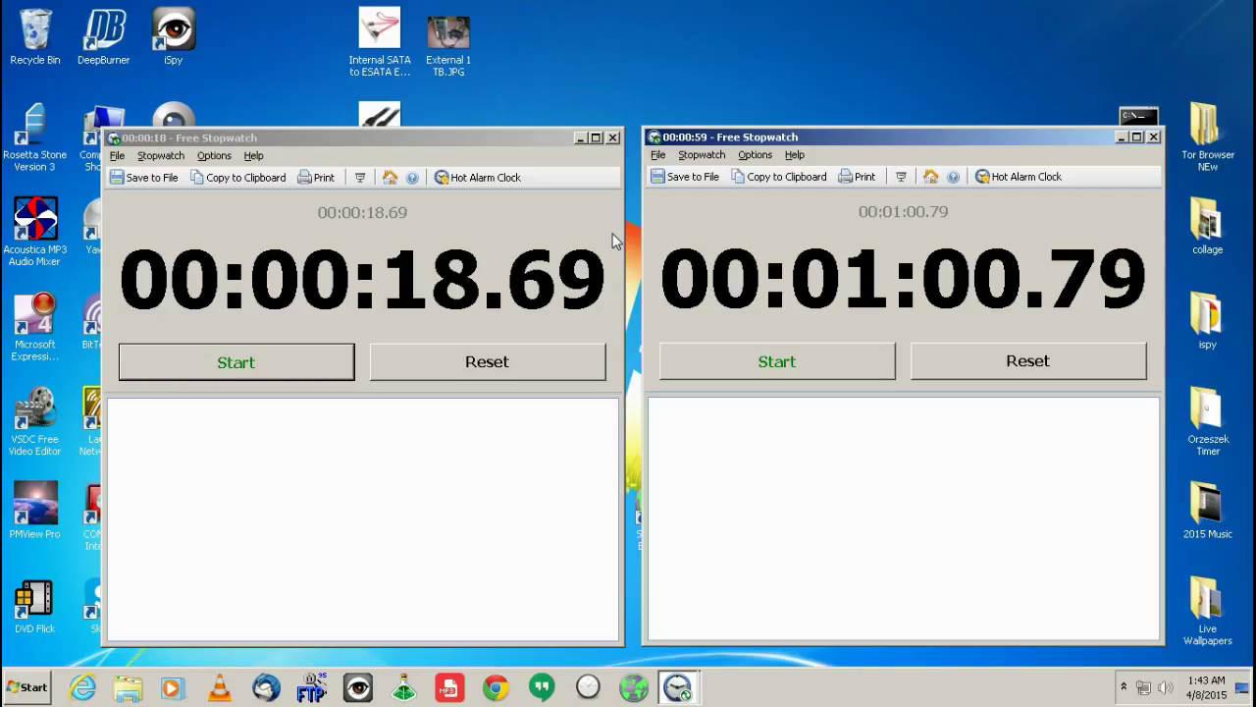
left_click(552, 250)
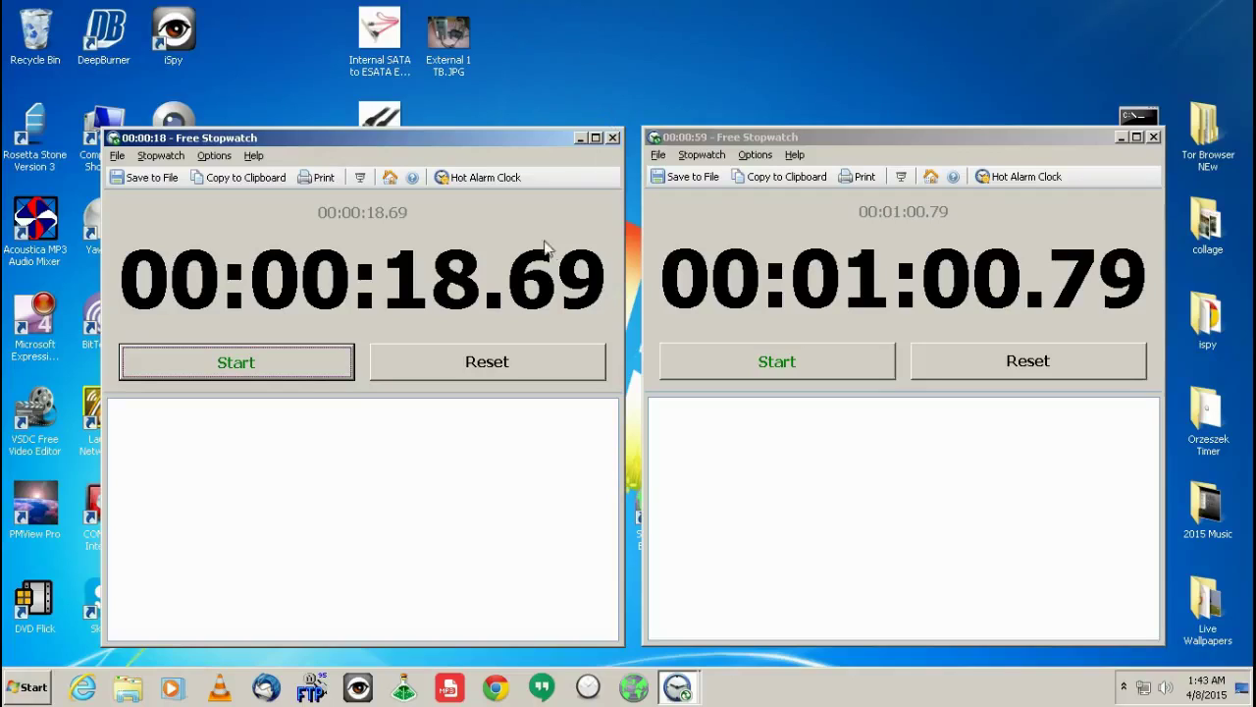
left_click(832, 257)
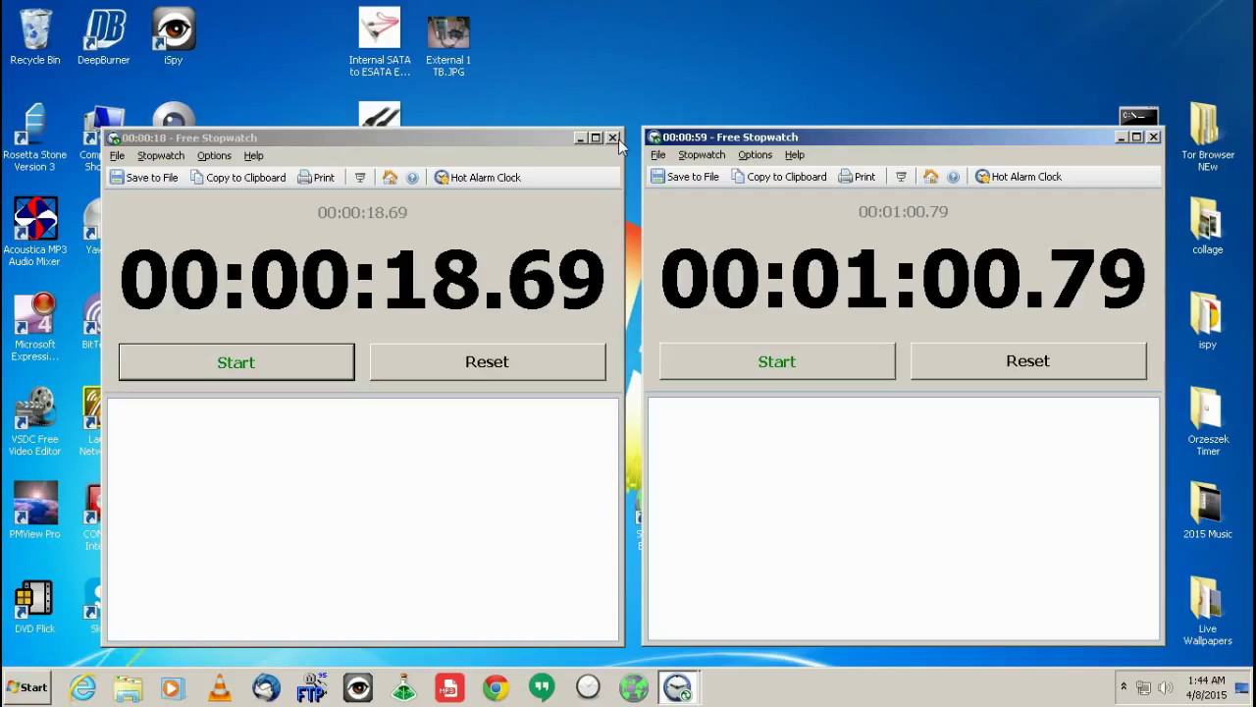
Close the Free Stopwatch windows with Alt+F4, then select and deselect the two cable image icons
left_click(496, 143)
key("alt+F4")
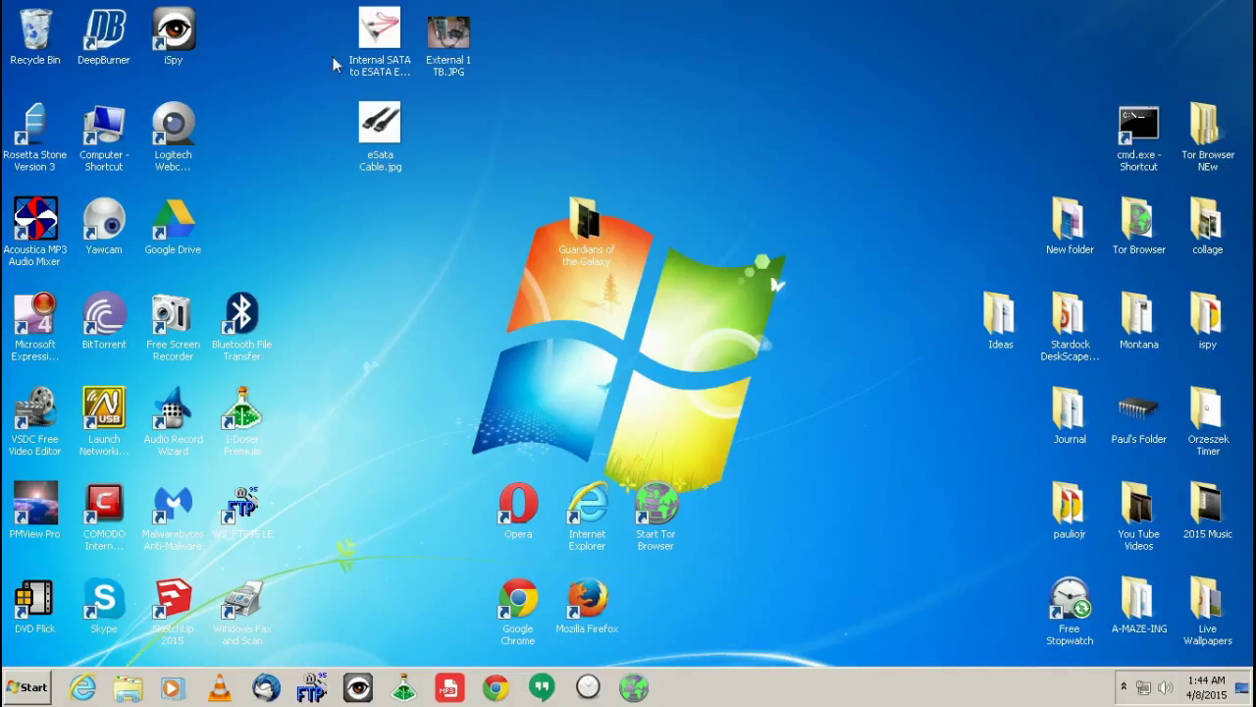
left_click_drag(406, 257, 380, 37)
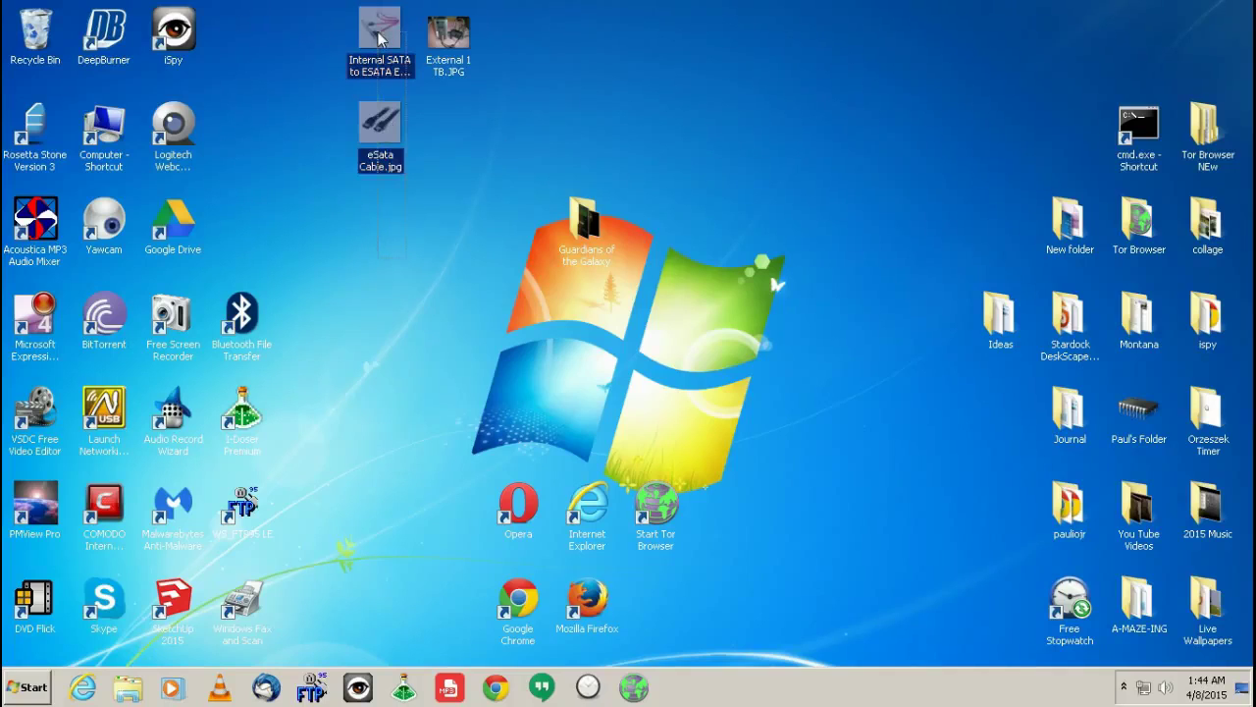
left_click(500, 147)
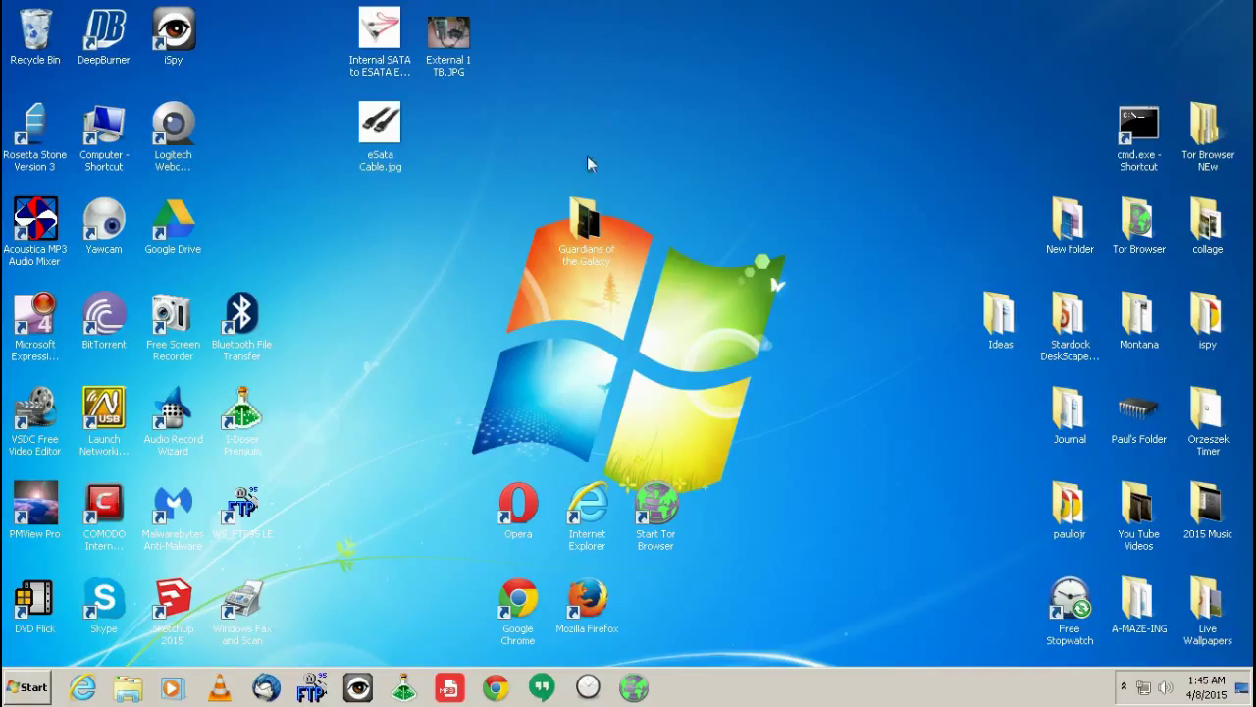
Drag the Guardians of the Galaxy folder up beside the eSata Cable image and deselect it
left_click(591, 209)
left_click_drag(679, 101, 680, 102)
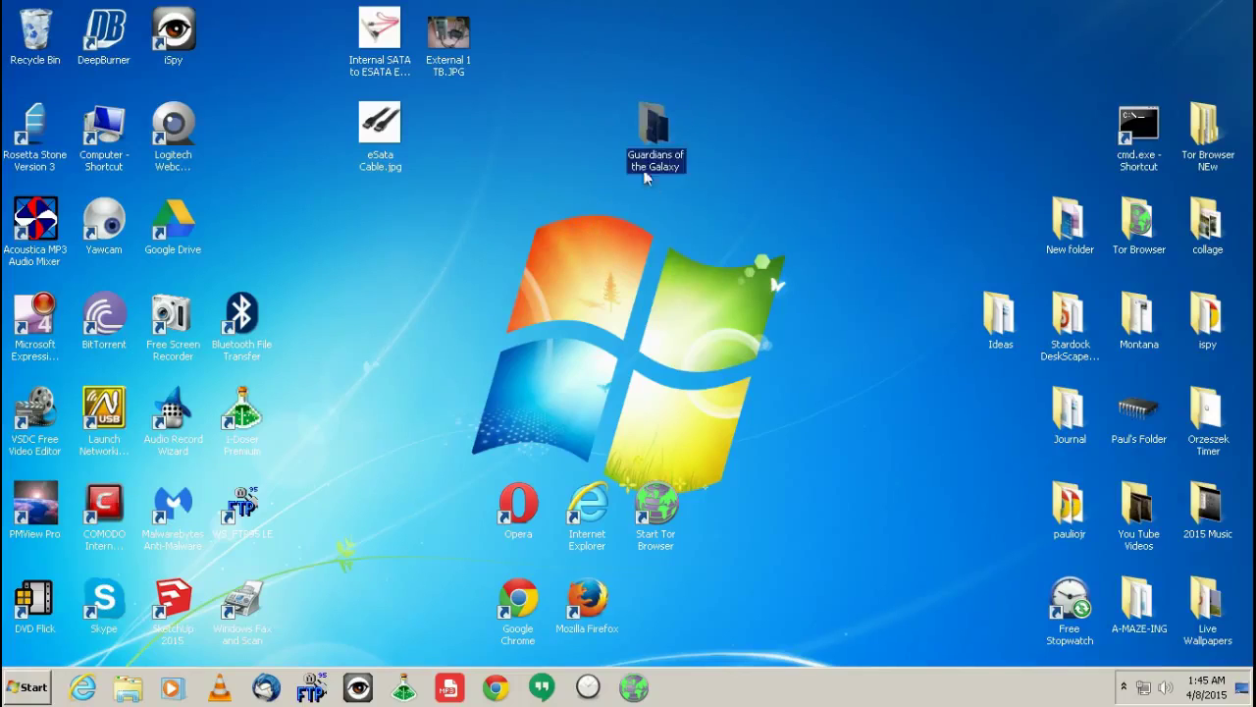
left_click(627, 236)
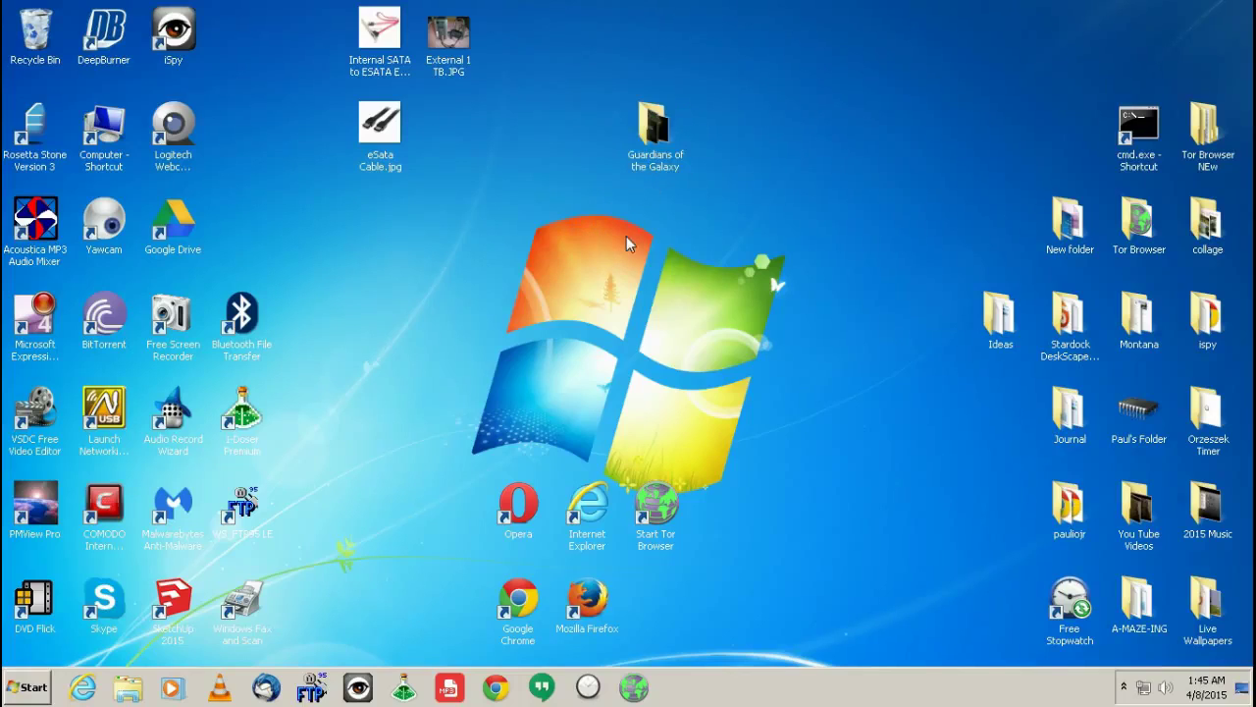
left_click(655, 126)
left_click(723, 144)
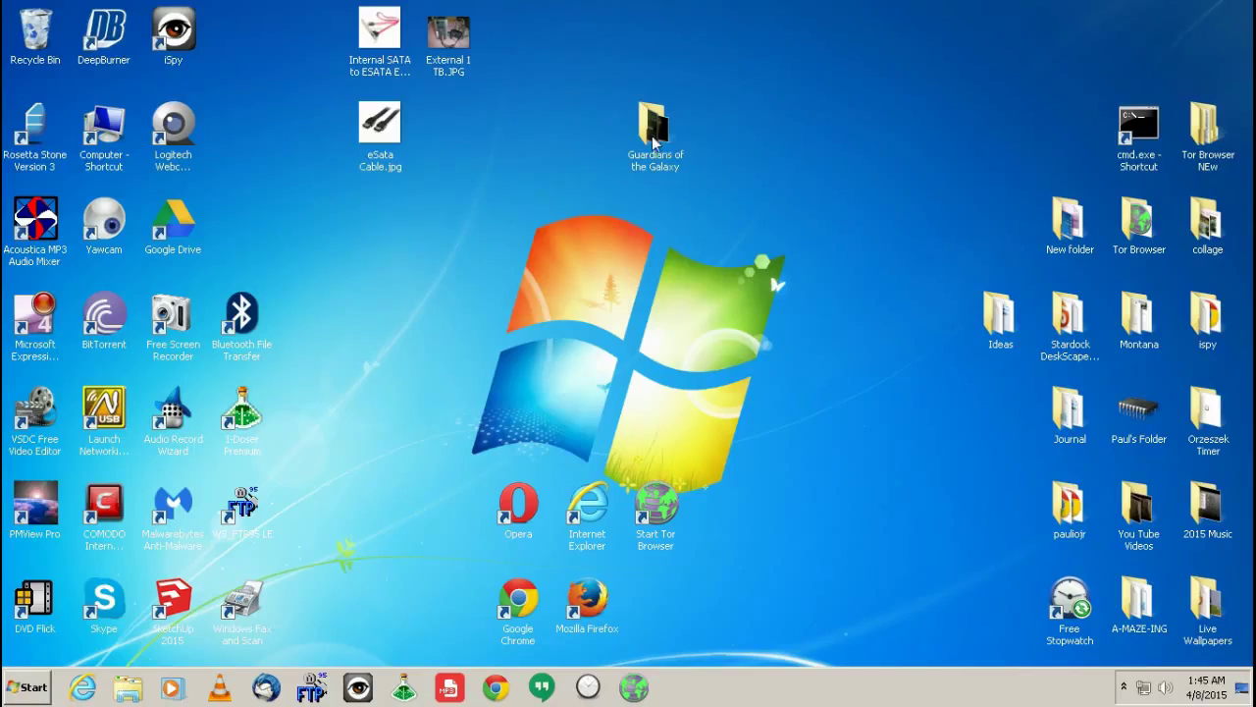